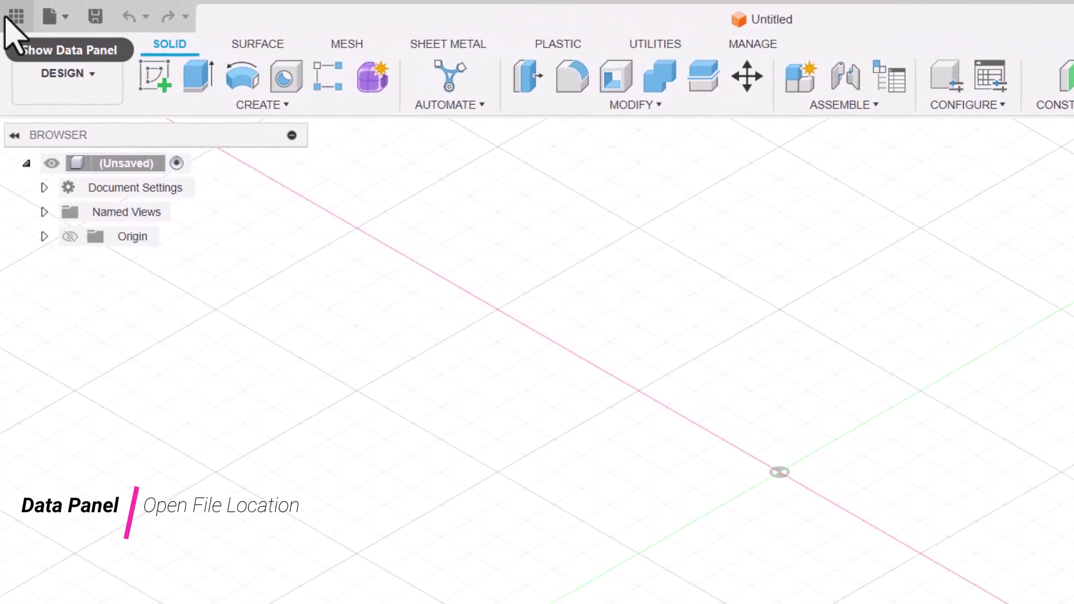
# - Search the Data Panel for 'box' and show the first Box result in its Configurations folder
pyautogui.click(16, 17)
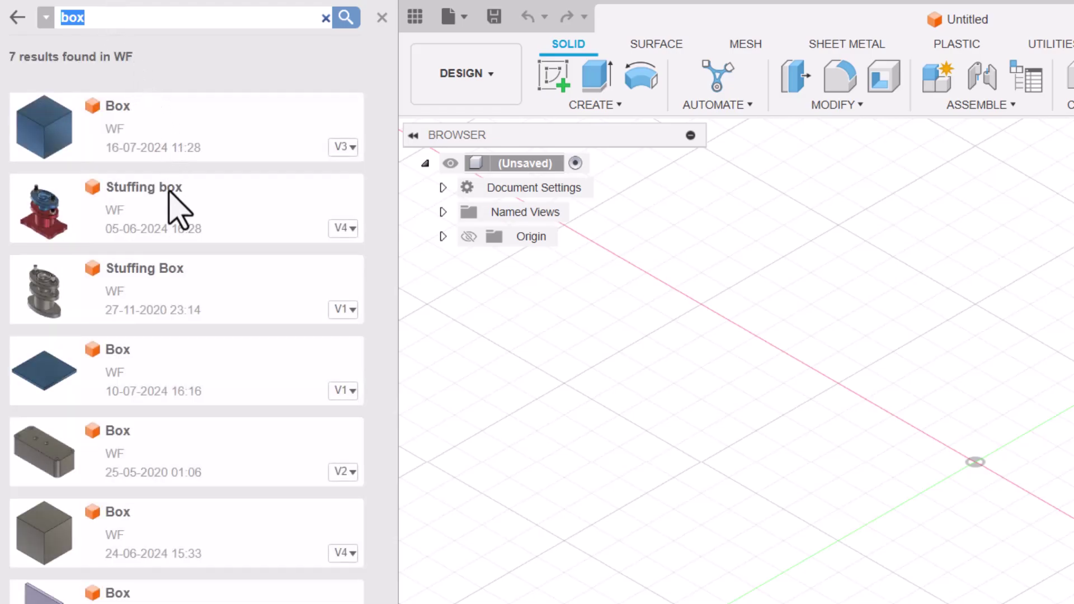
pyautogui.rightClick(216, 115)
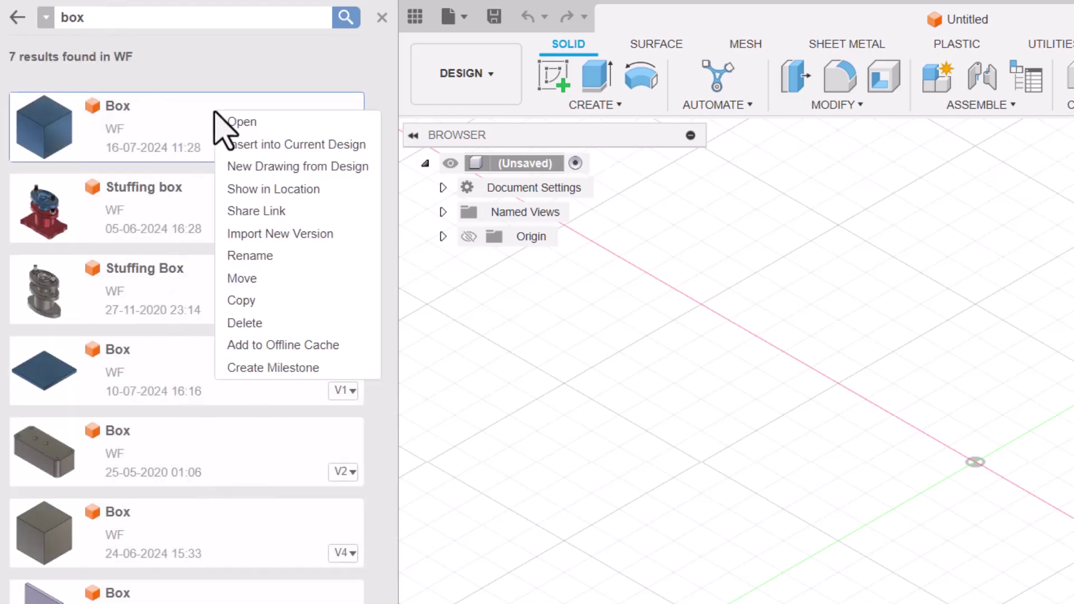
pyautogui.click(328, 192)
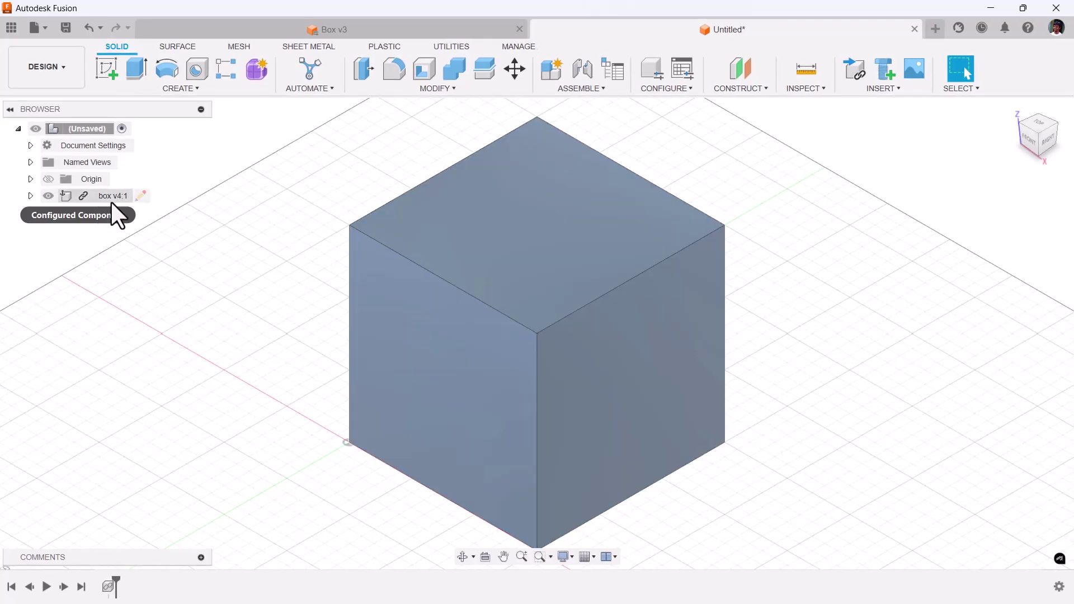
# - Label configured components as Configuration Name : Configured Design Name : Part Number, e.g. 'box v4:1 : Box : 115'
pyautogui.moveTo(1058, 37)
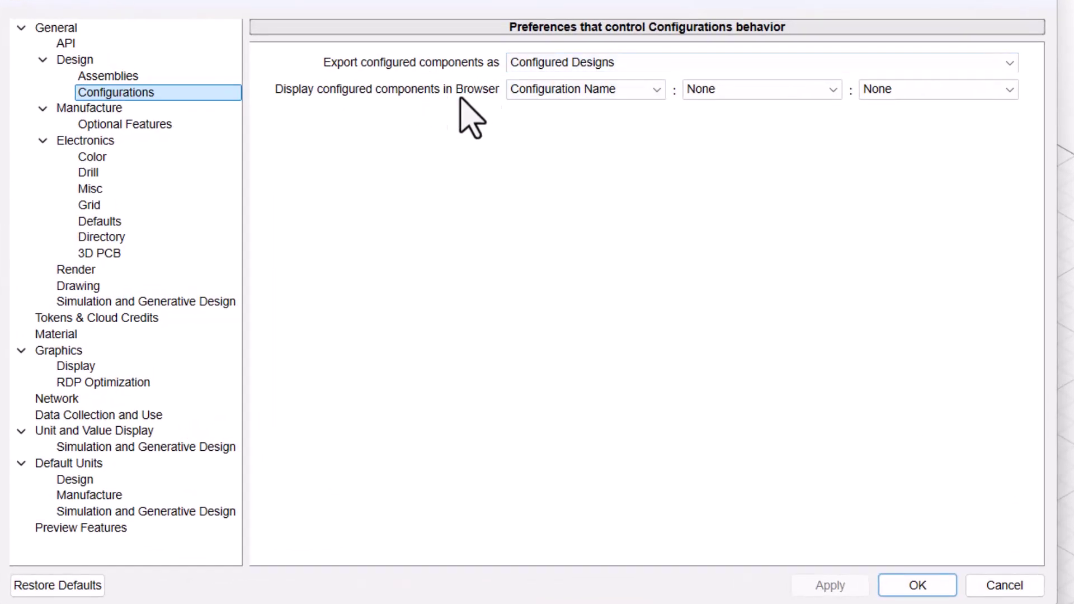
pyautogui.click(728, 94)
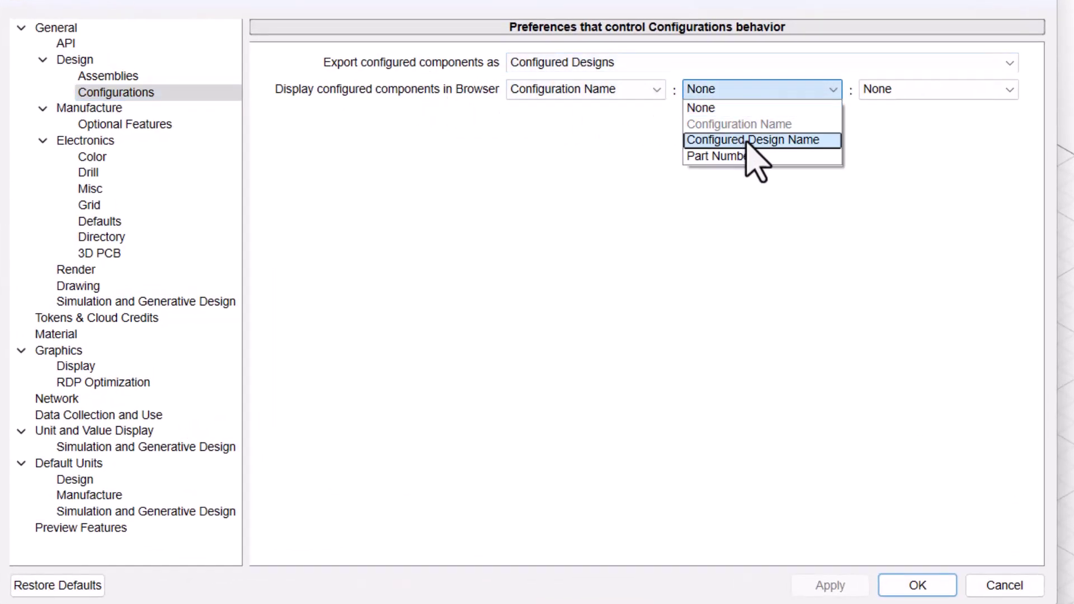
pyautogui.click(748, 141)
pyautogui.click(873, 93)
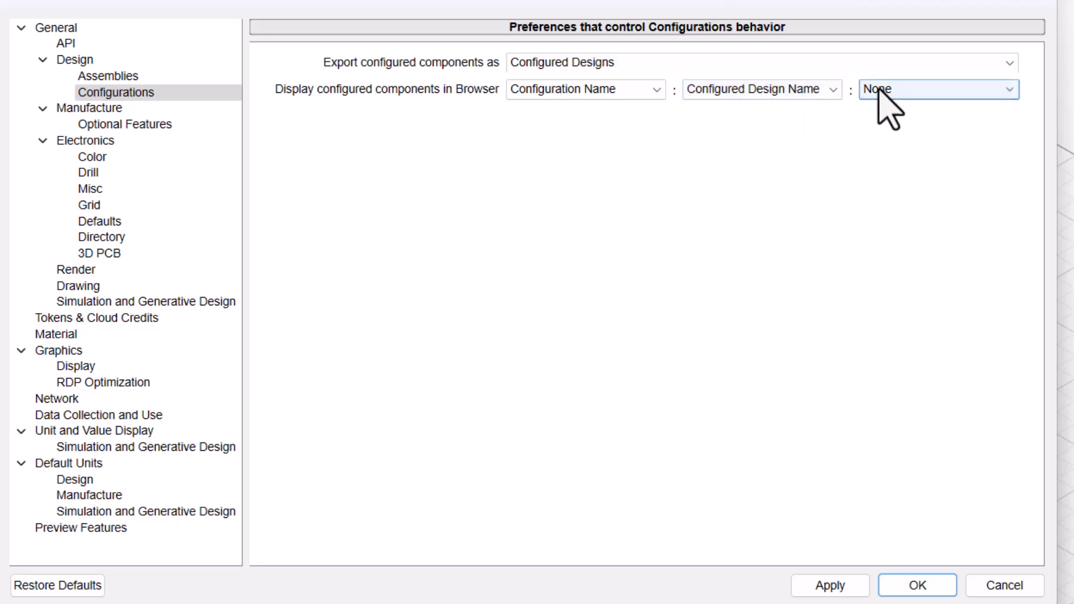
pyautogui.click(895, 156)
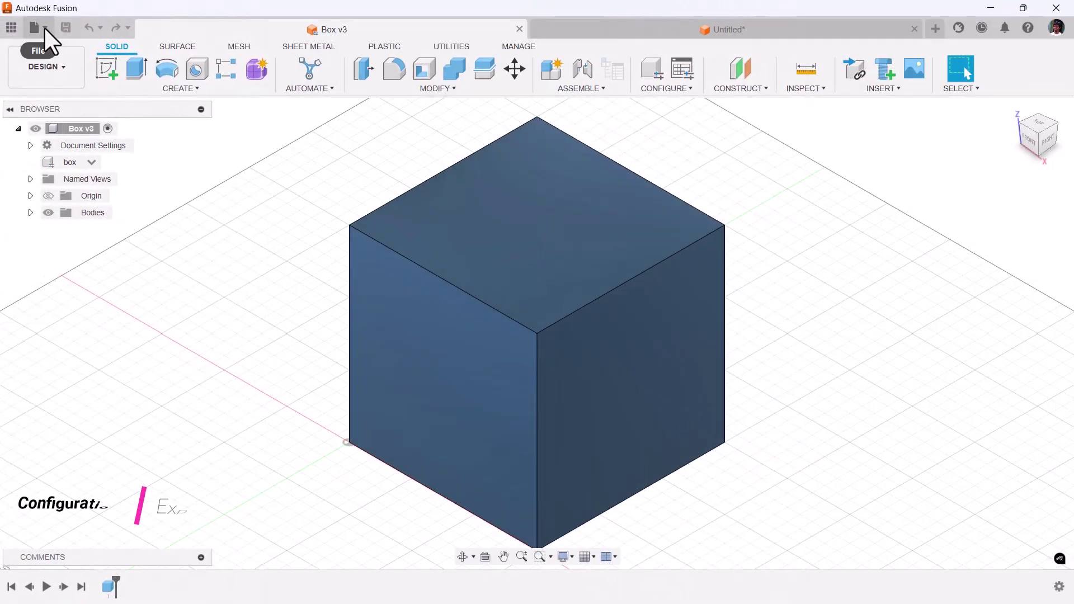
# - Export Box v3, trying Active Configuration, then setting it back to the whole Configured Design as .f3z
pyautogui.click(44, 28)
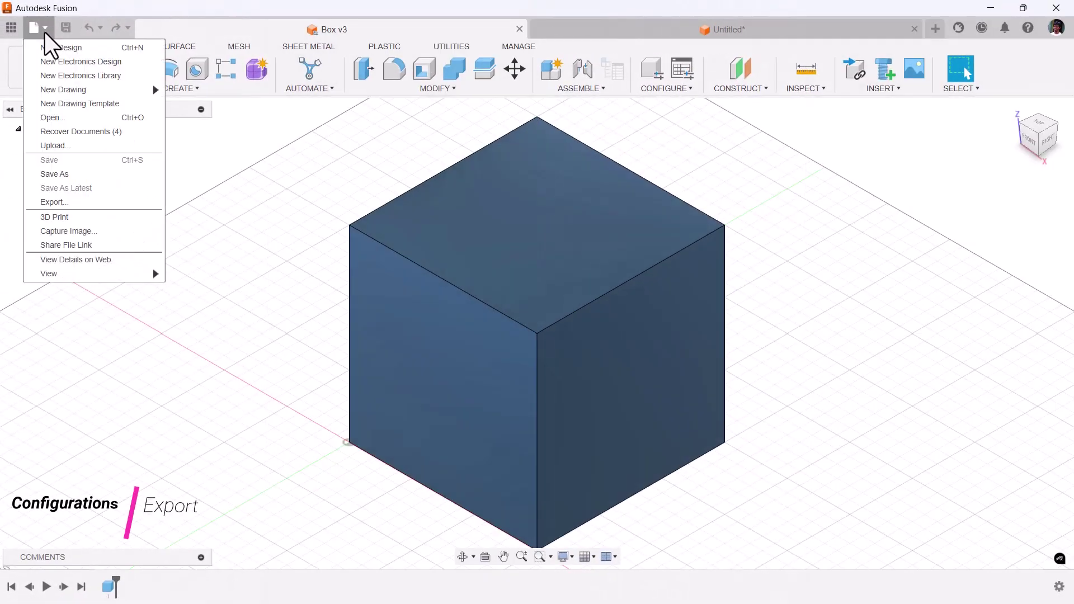
pyautogui.click(66, 203)
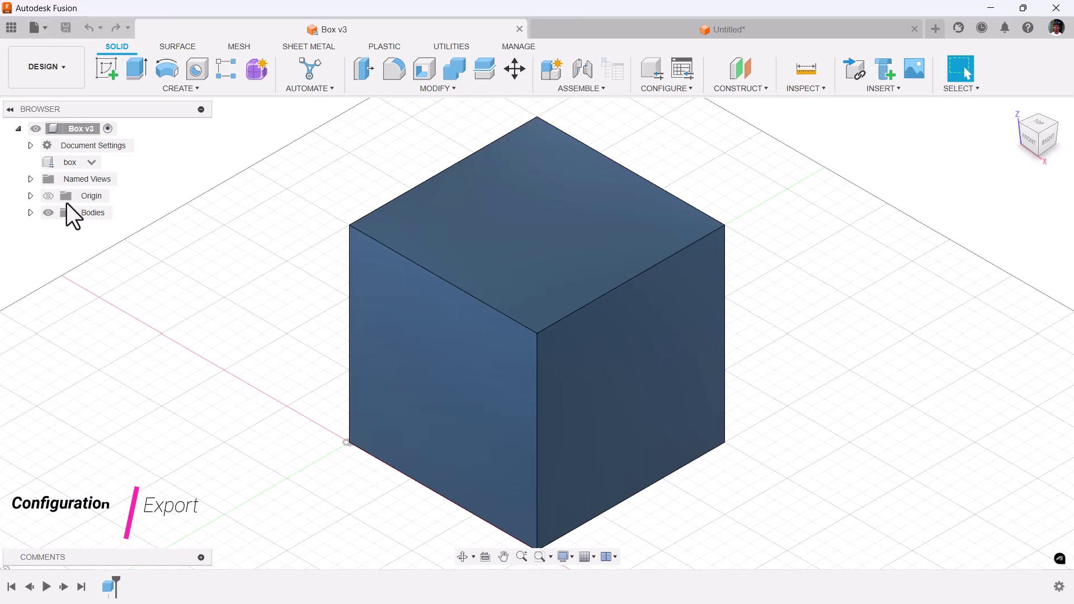
pyautogui.click(389, 194)
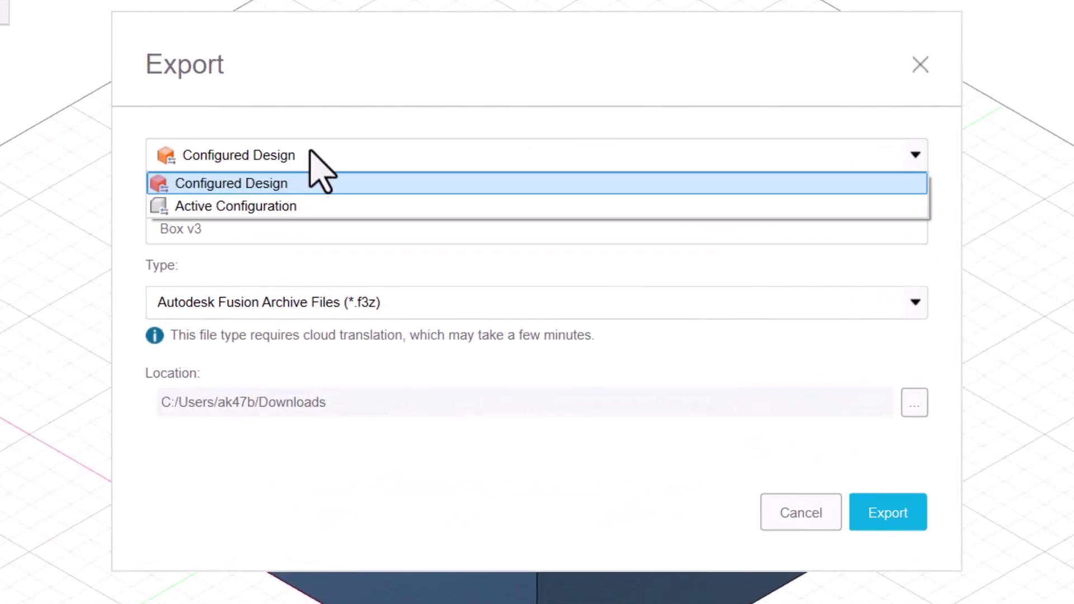
pyautogui.click(334, 207)
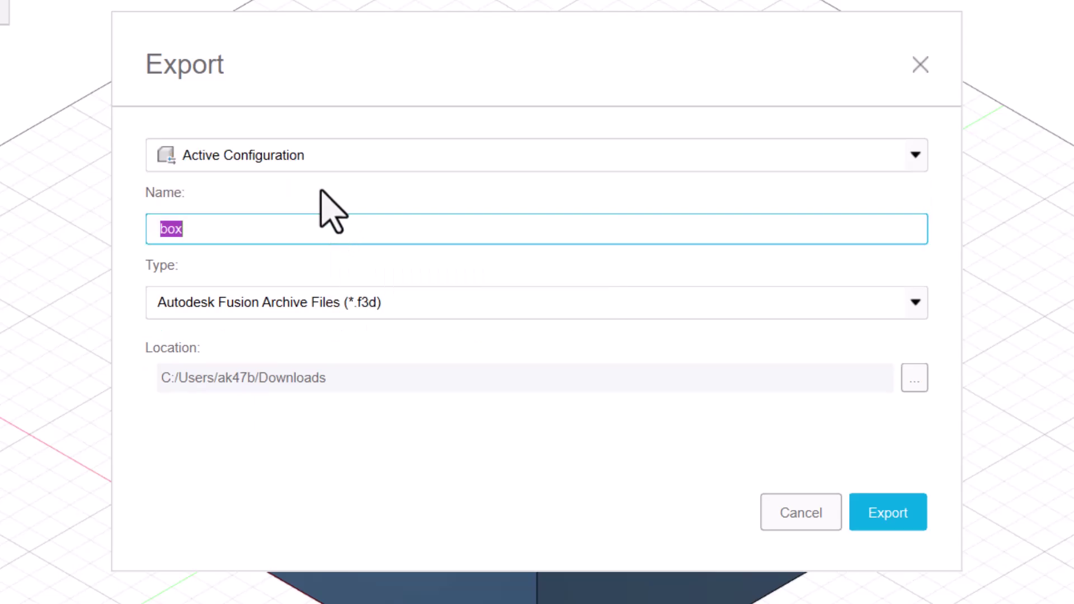
pyautogui.click(292, 157)
pyautogui.click(337, 183)
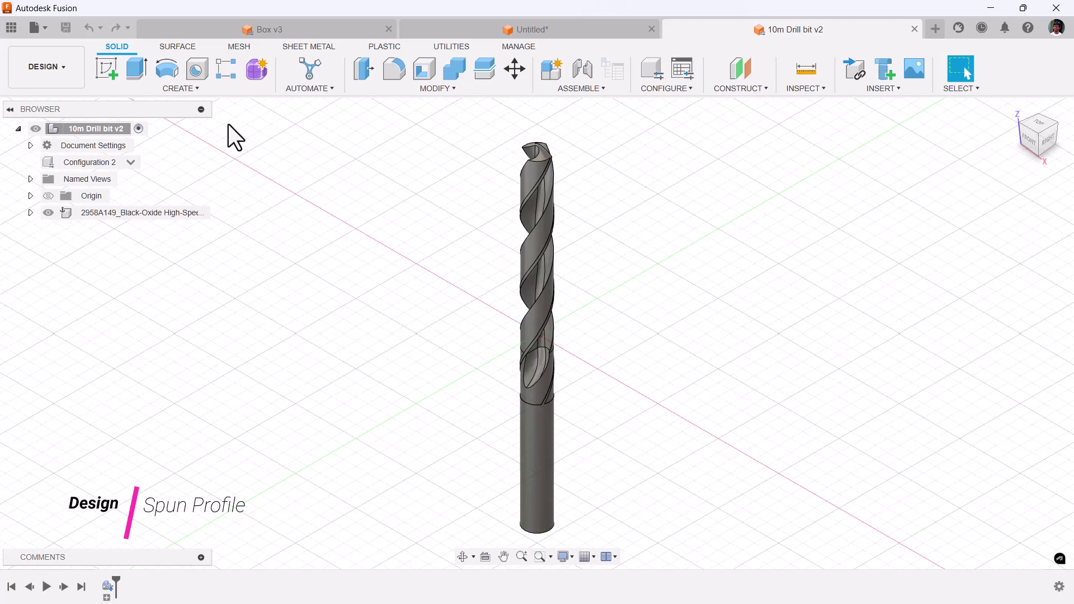
# - View the drill bit from the front and start a new sketch on an origin plane beside it
pyautogui.click(216, 89)
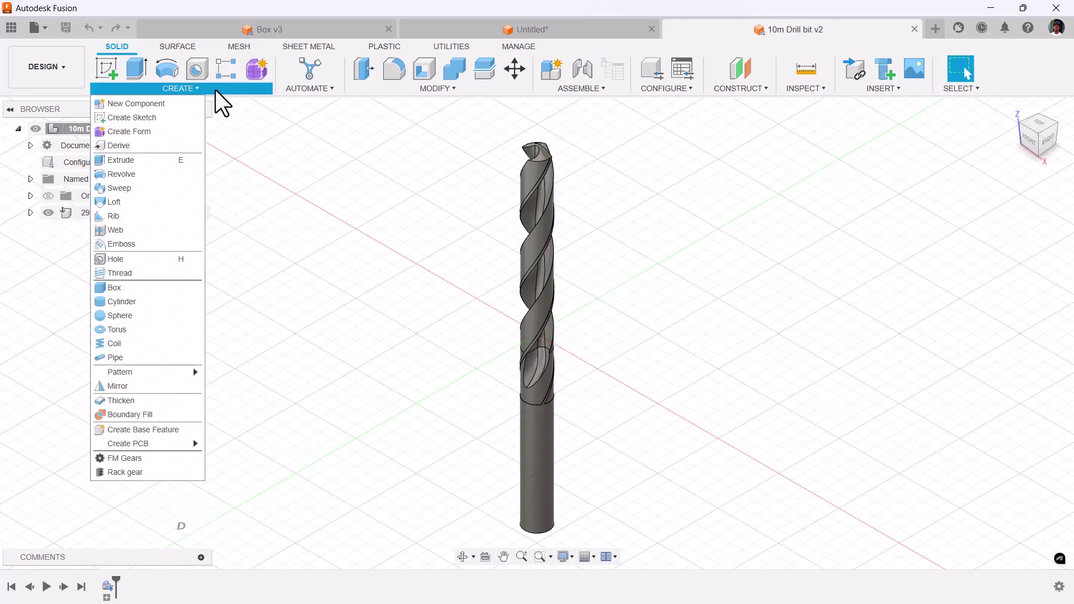
pyautogui.click(1029, 139)
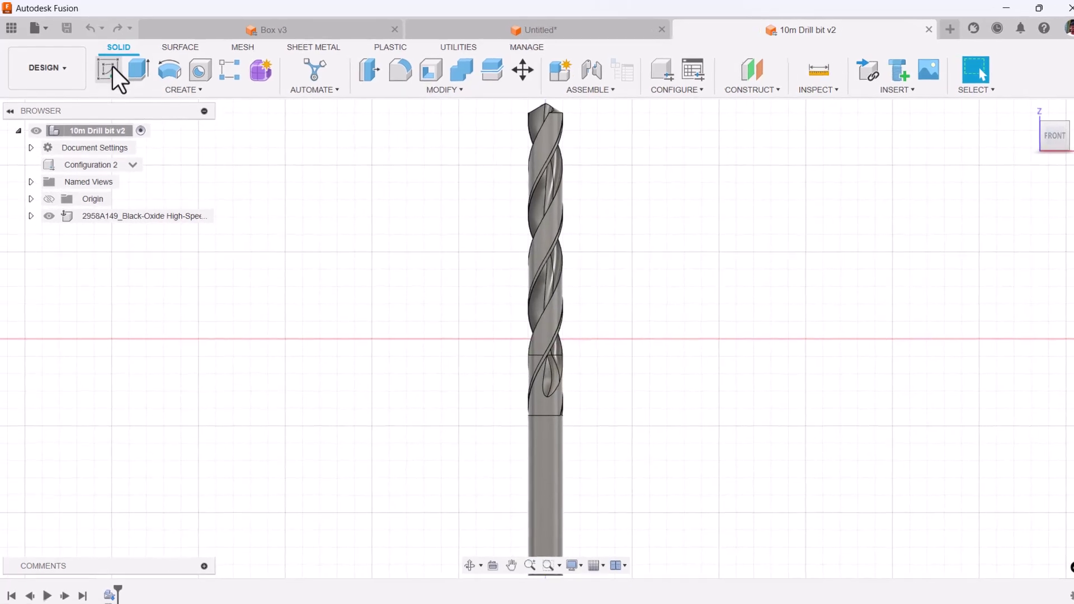
pyautogui.click(108, 68)
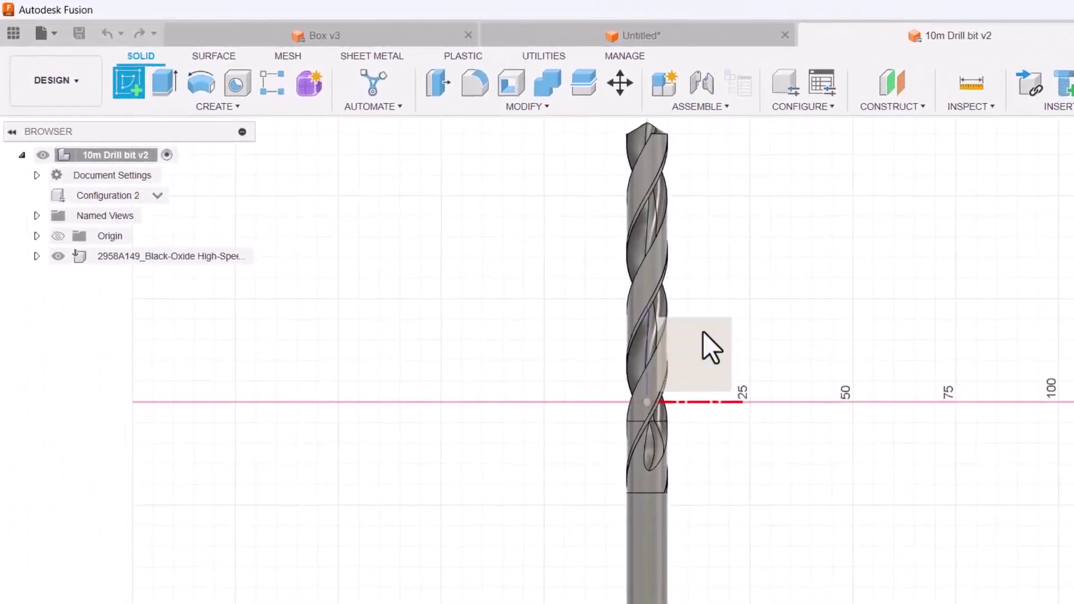
pyautogui.click(626, 319)
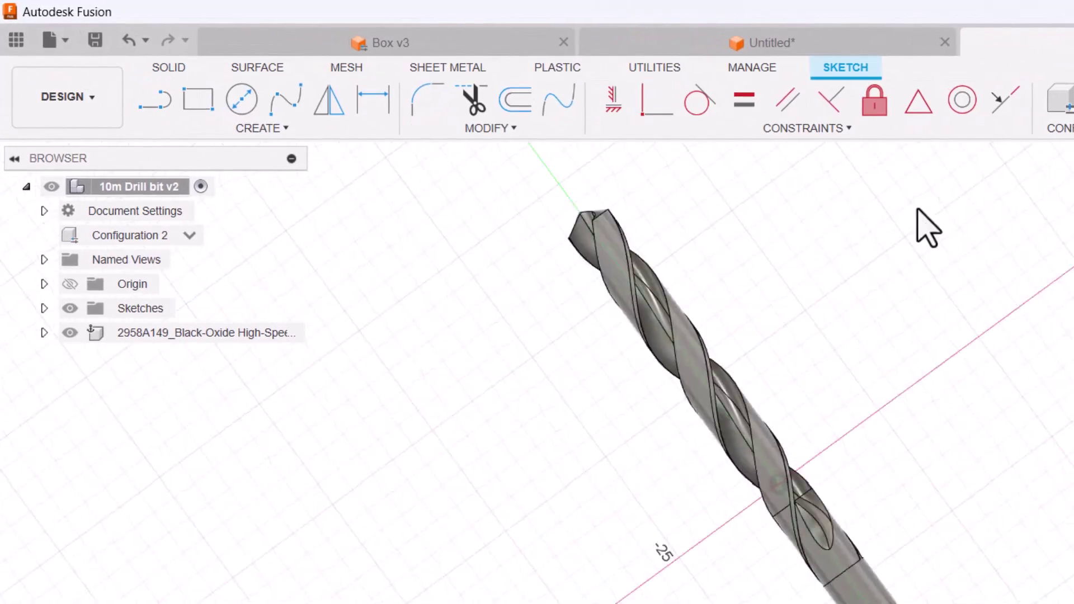
pyautogui.click(245, 130)
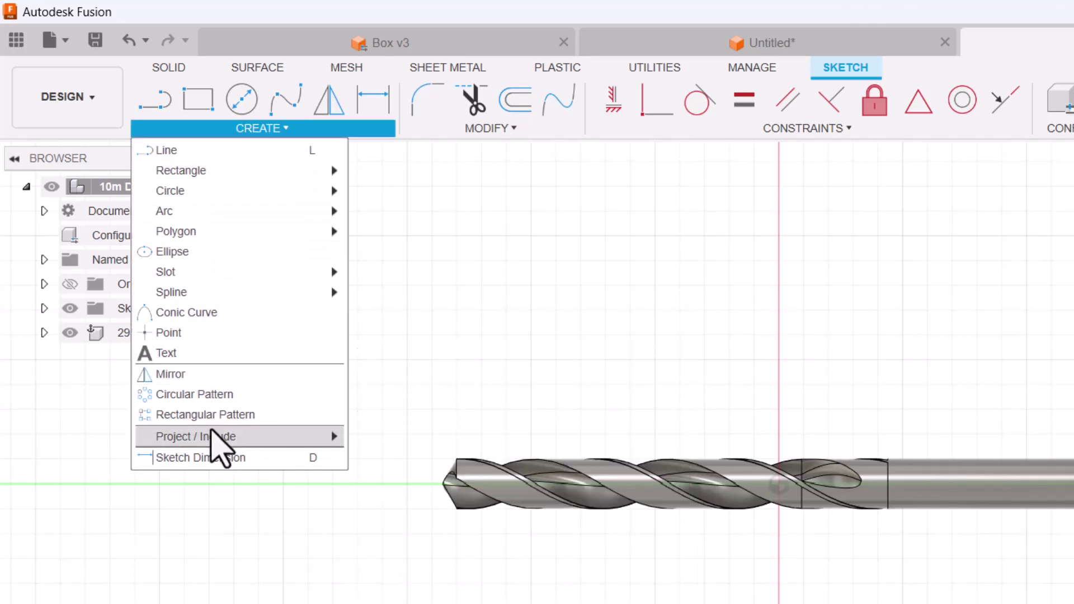
pyautogui.moveTo(212, 433)
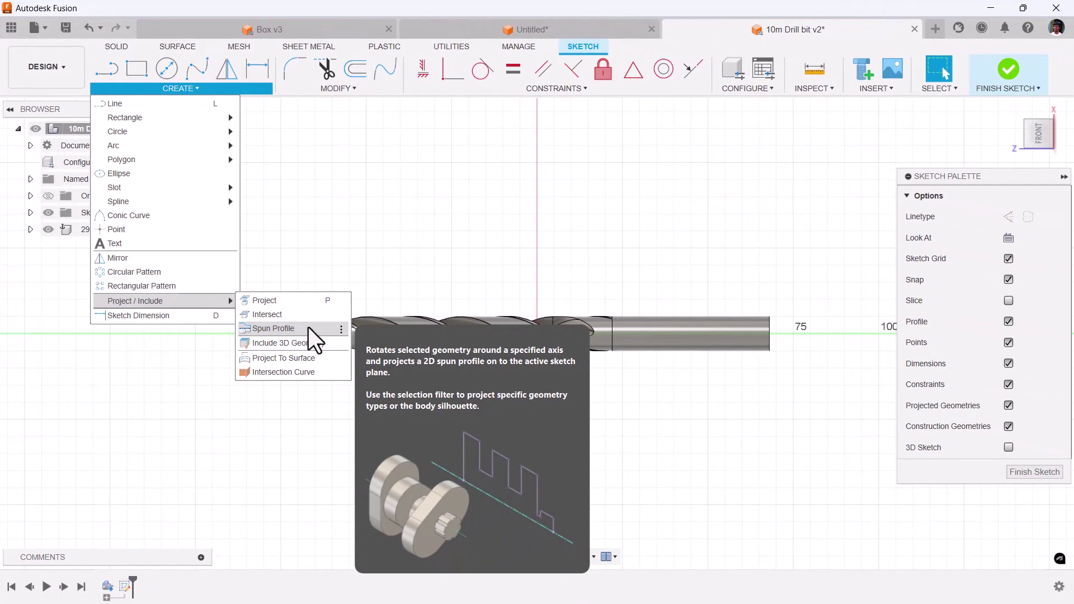
# - Project the drill body's spun profile about its axis into the sketch
pyautogui.click(446, 477)
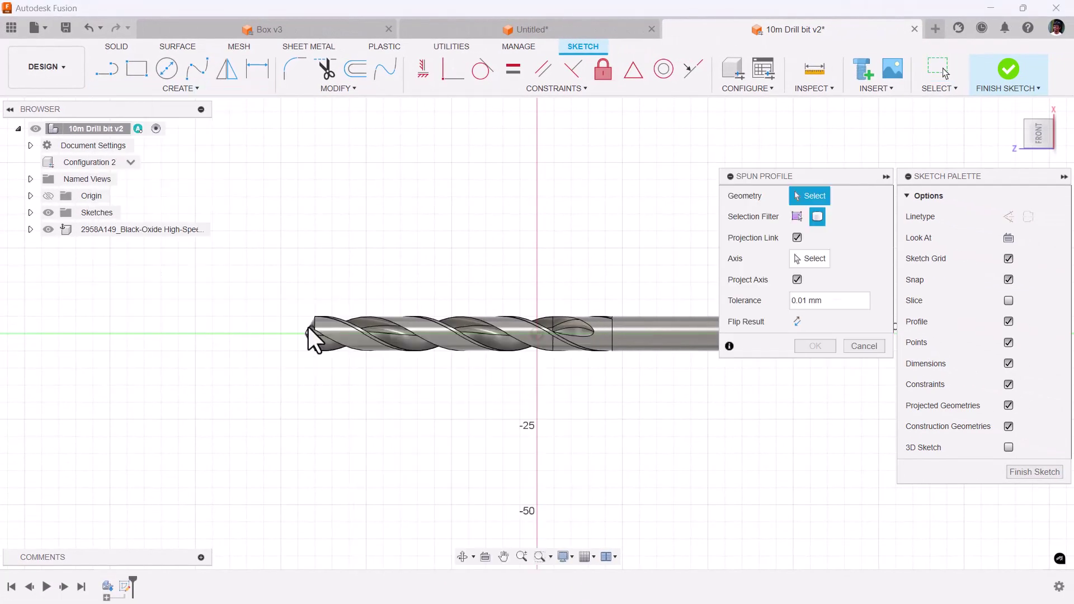
pyautogui.click(645, 343)
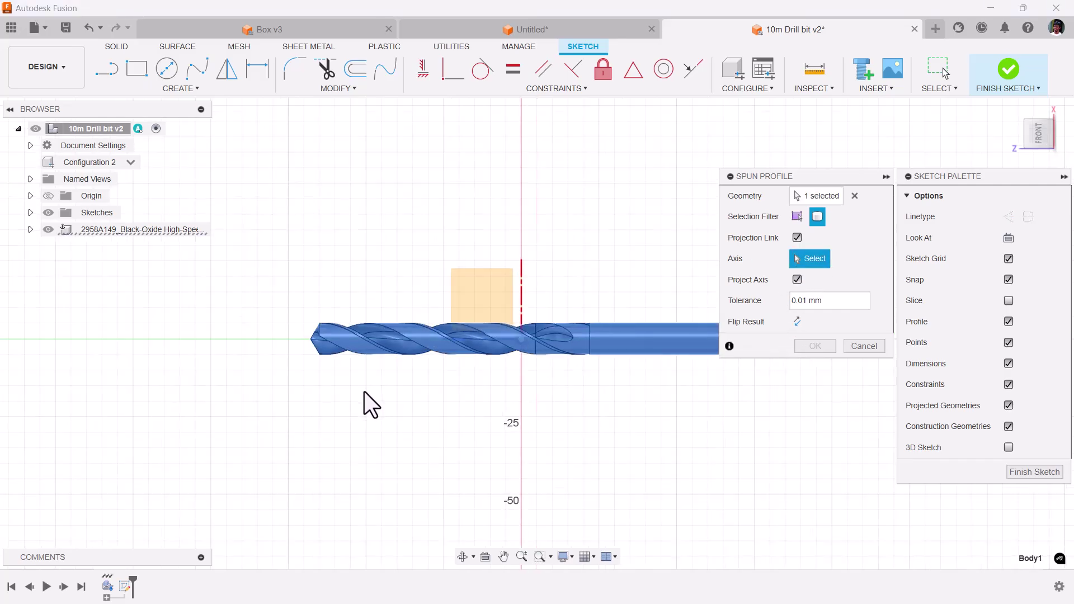
pyautogui.scroll(1, 638, 395)
pyautogui.moveTo(638, 395); pyautogui.dragTo(596, 362, button='middle')
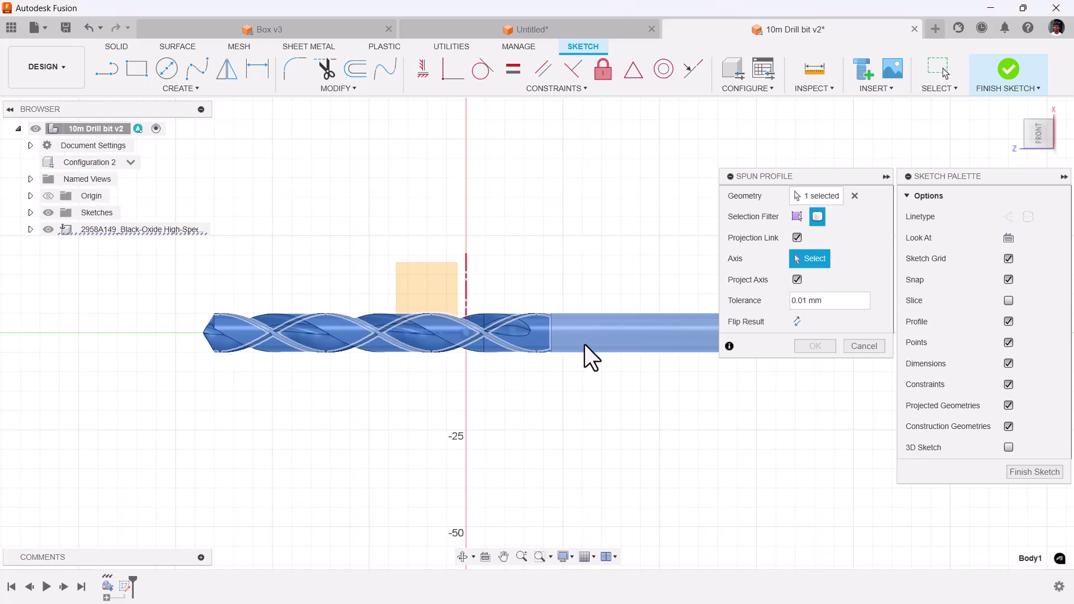
pyautogui.click(585, 344)
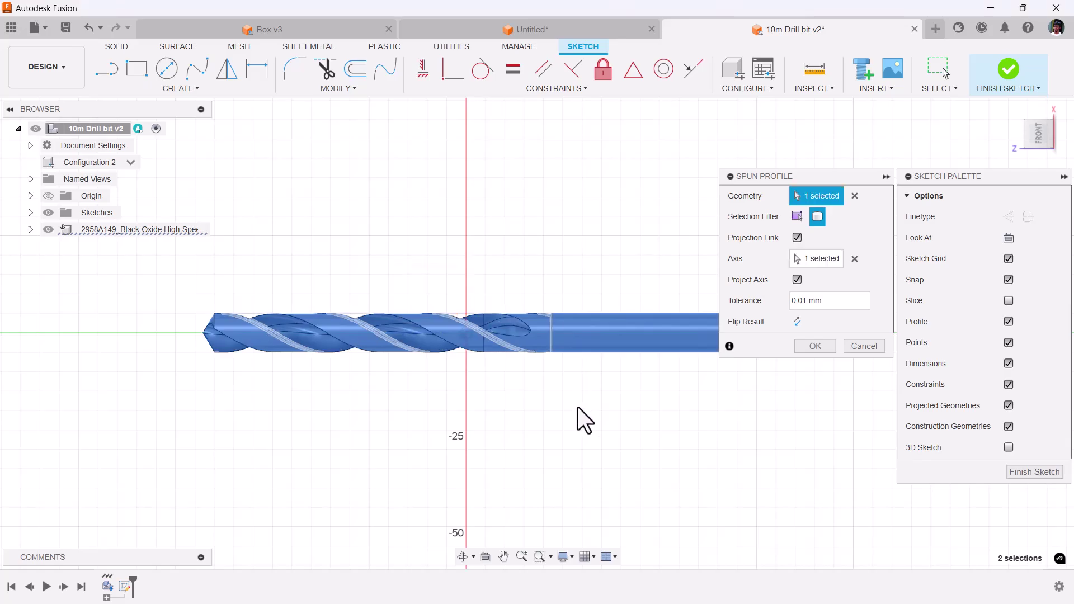
pyautogui.click(814, 352)
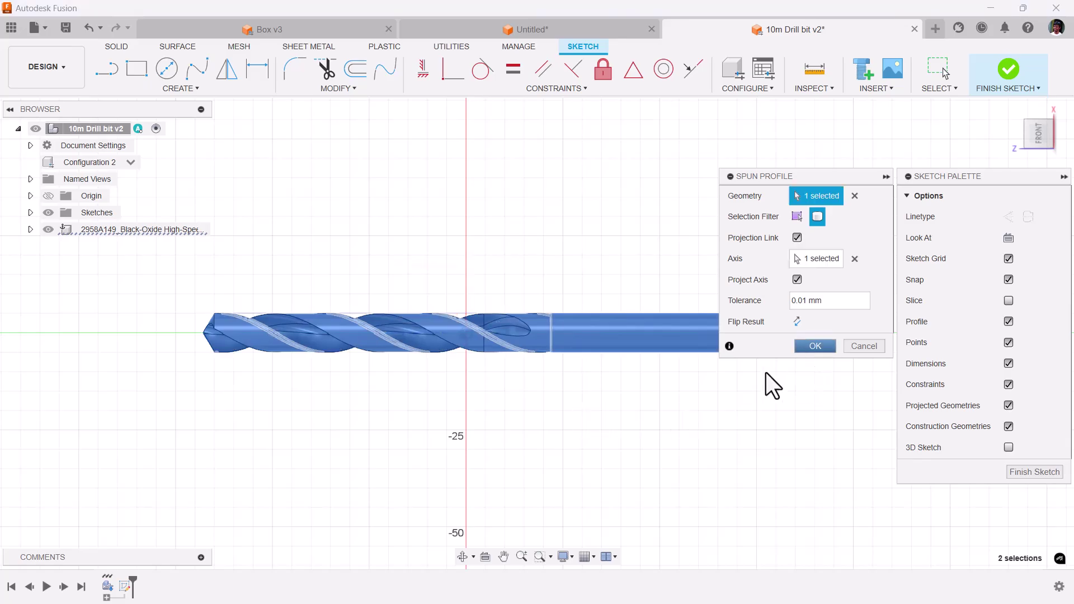
# - Hide the drill body, close the profile with a line between its ends, and finish the sketch
pyautogui.click(30, 229)
pyautogui.click(60, 262)
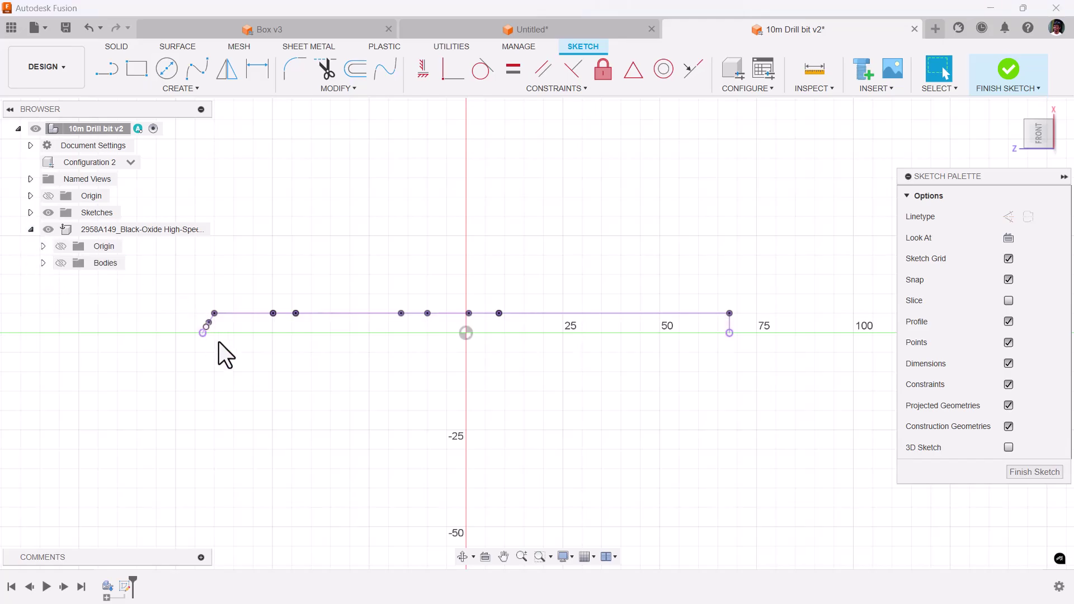
pyautogui.scroll(2, 212, 342)
pyautogui.click(109, 67)
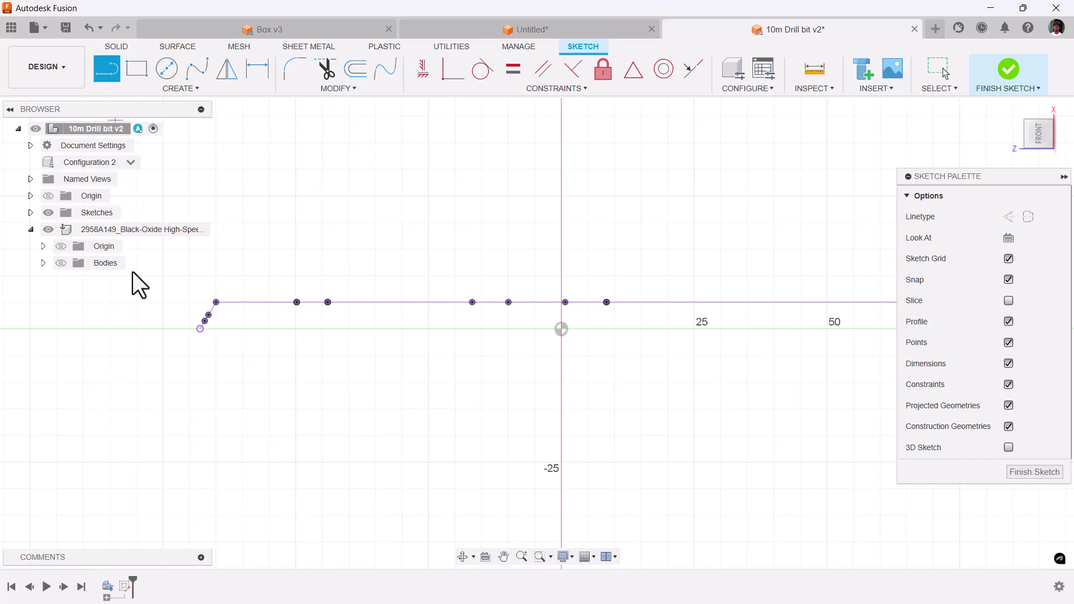
pyautogui.click(199, 329)
pyautogui.scroll(-2, 285, 384)
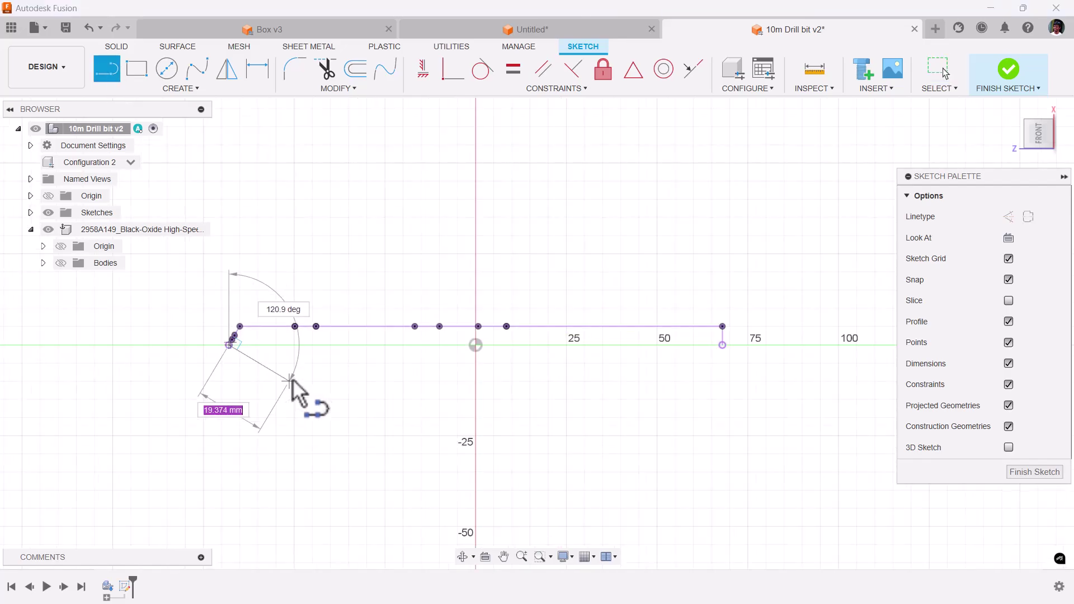
pyautogui.click(722, 345)
pyautogui.click(1008, 70)
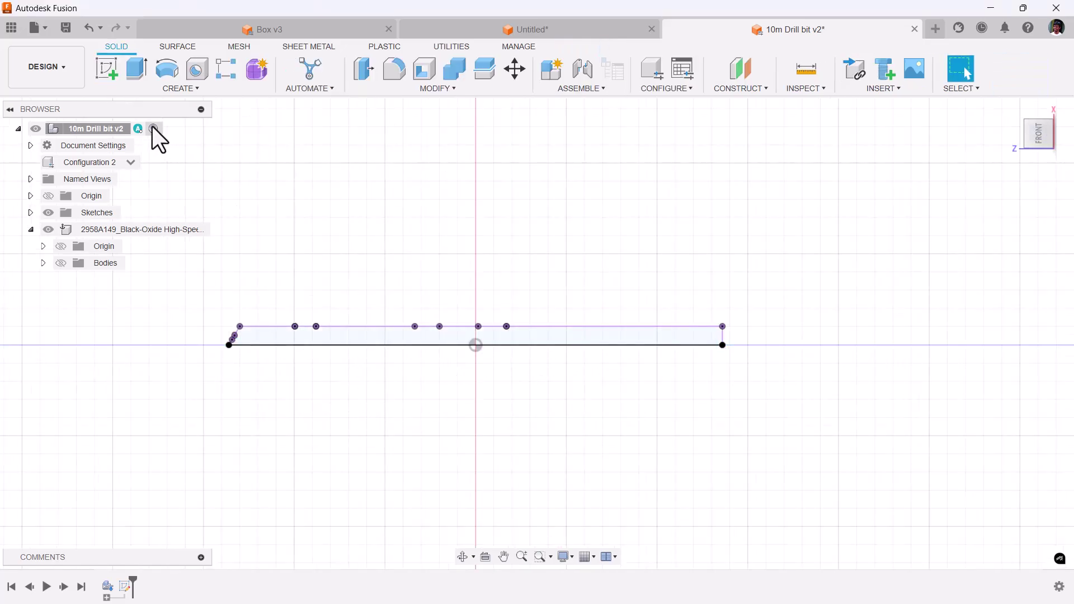
# - Revolve the closed profile 360° about the bottom line and show the fluted drill body
pyautogui.click(163, 71)
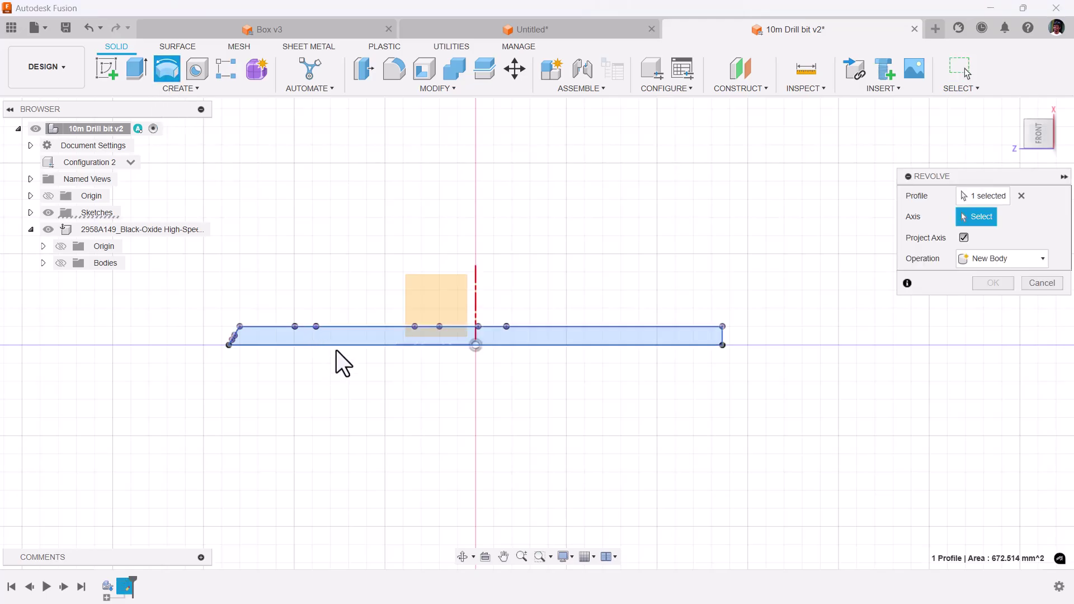
pyautogui.click(660, 345)
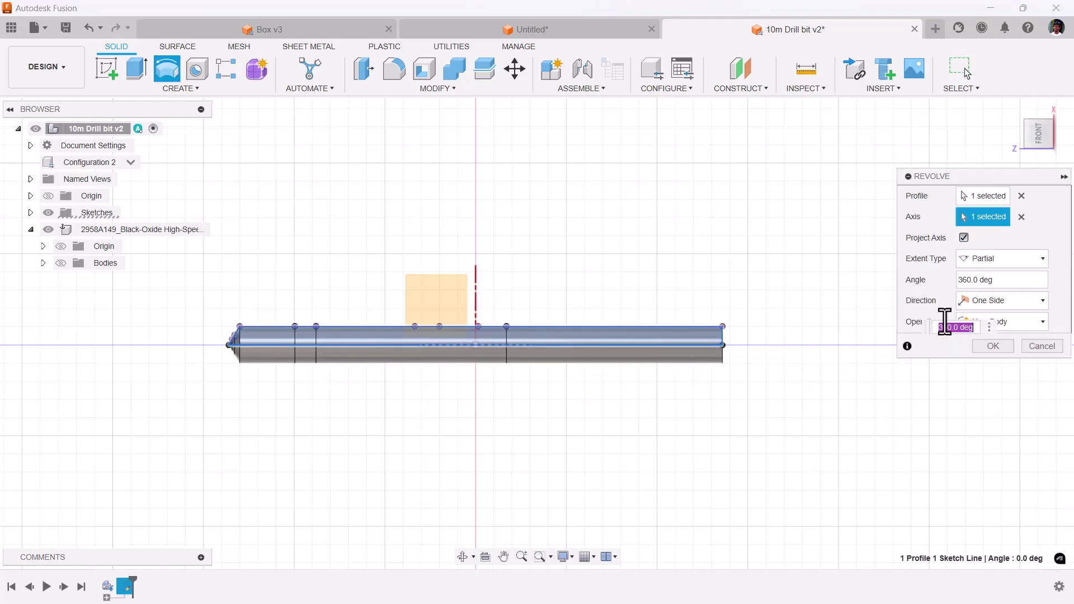
pyautogui.click(994, 348)
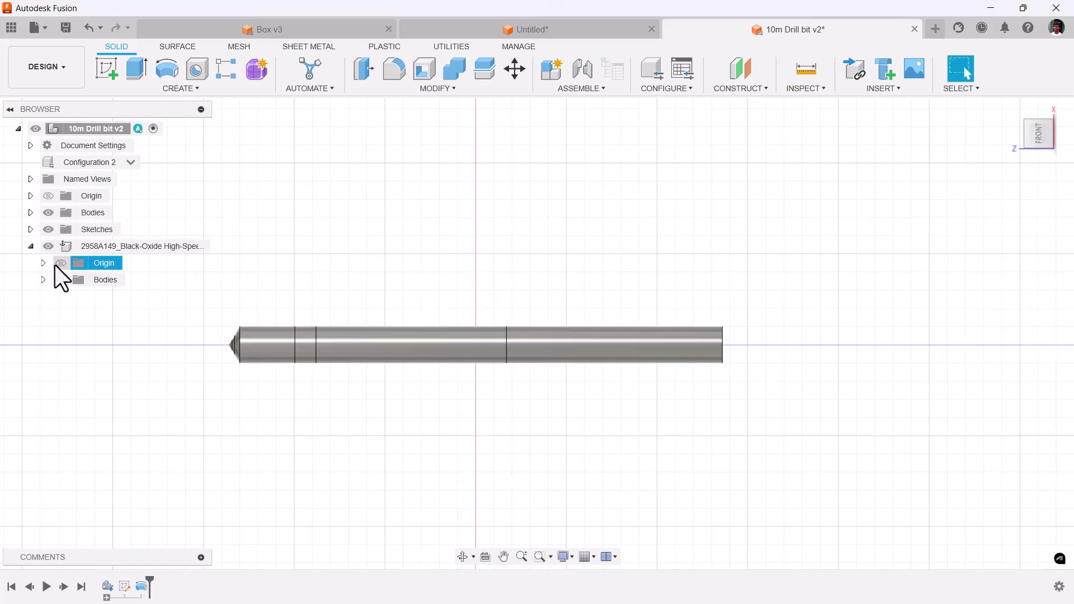
pyautogui.click(61, 280)
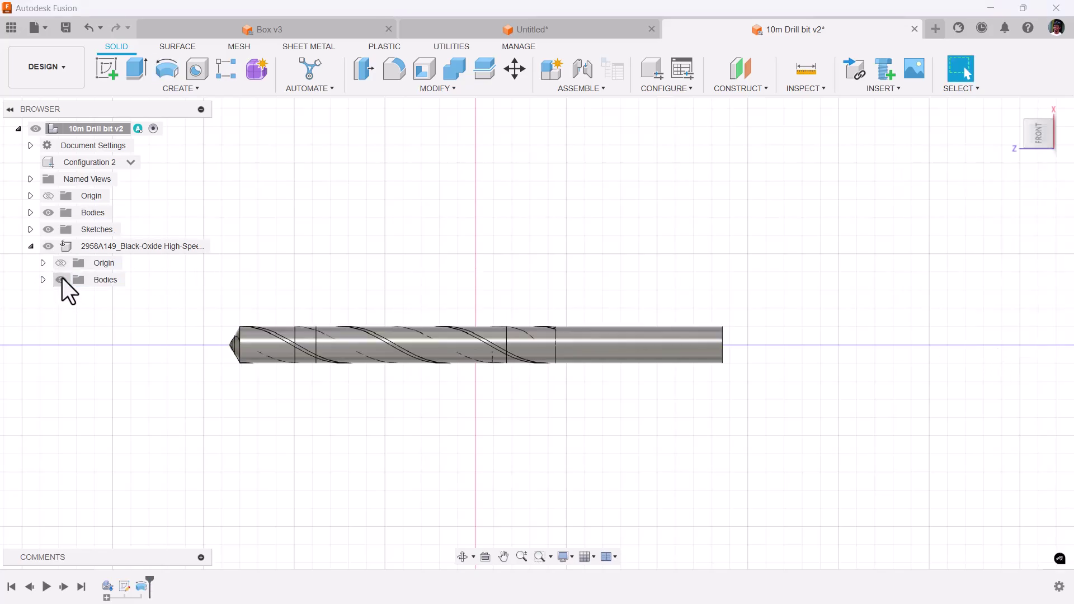
# - Insert an M2.5 × 8 mm reduced-shank bolt on a sketch point, flipped to point upward
pyautogui.click(1011, 107)
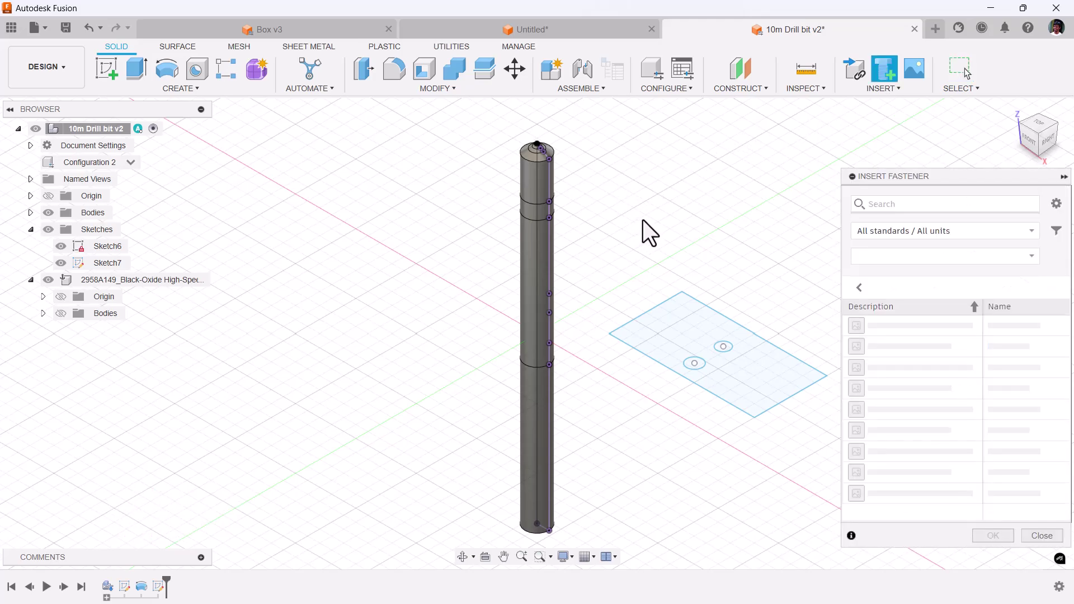
pyautogui.click(895, 205)
pyautogui.write('m2.5 bolt')
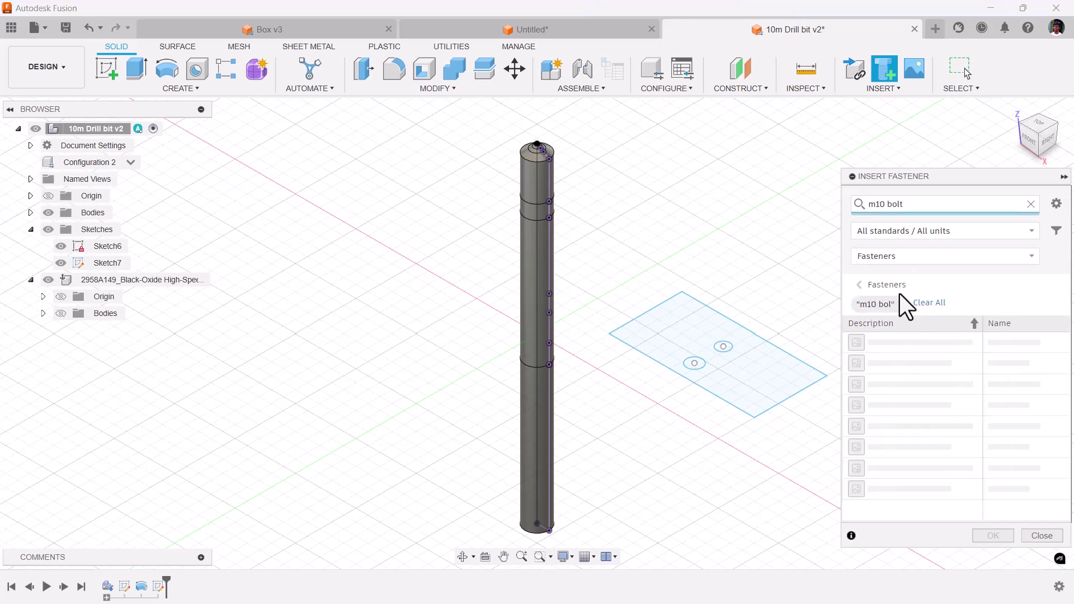
pyautogui.click(857, 348)
pyautogui.scroll(3, 716, 342)
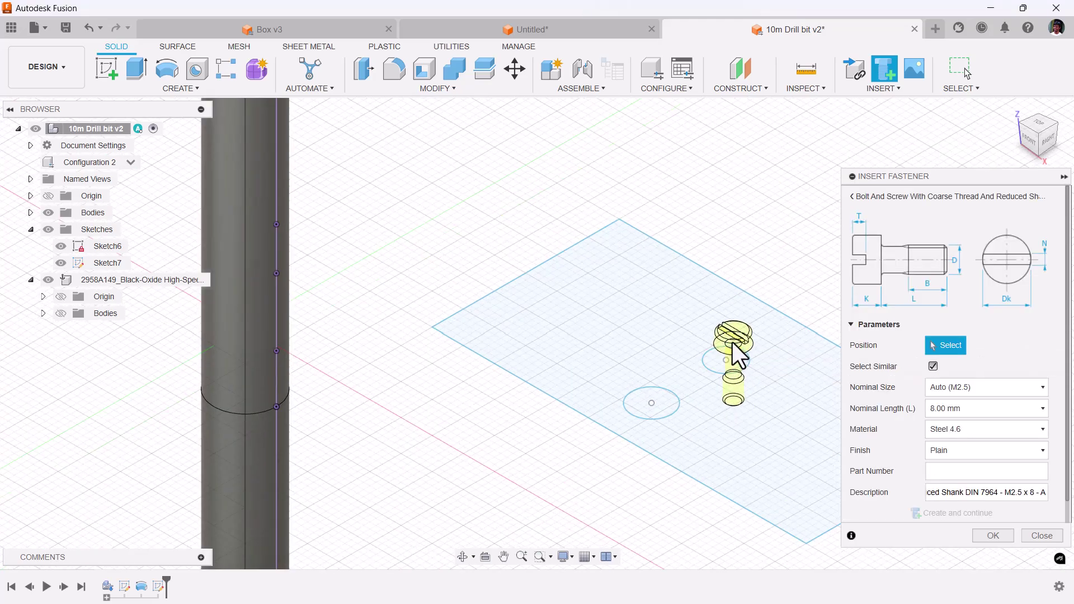
pyautogui.click(721, 361)
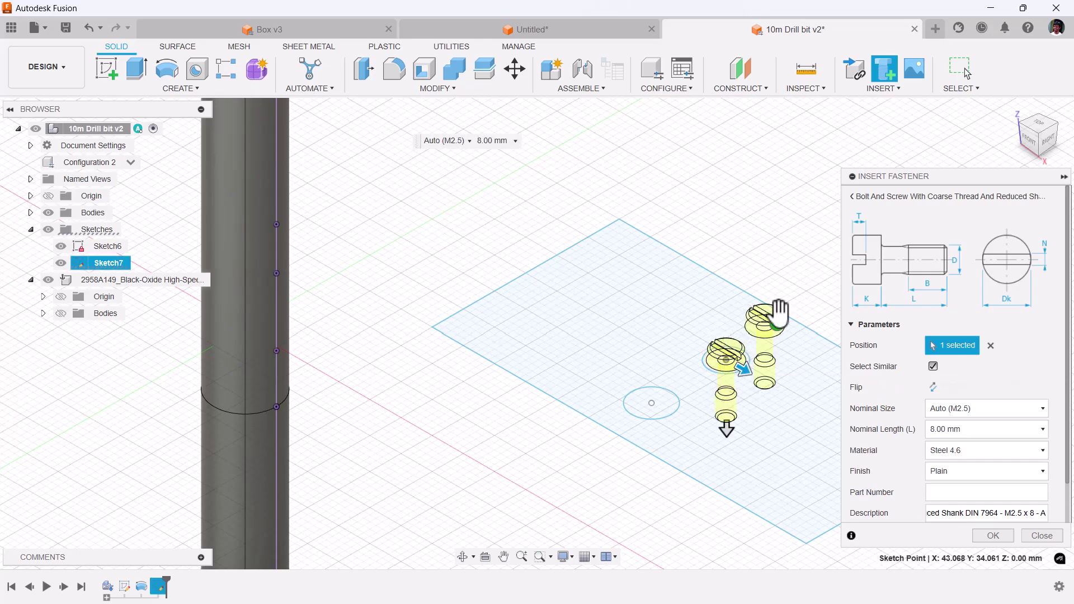
pyautogui.click(932, 389)
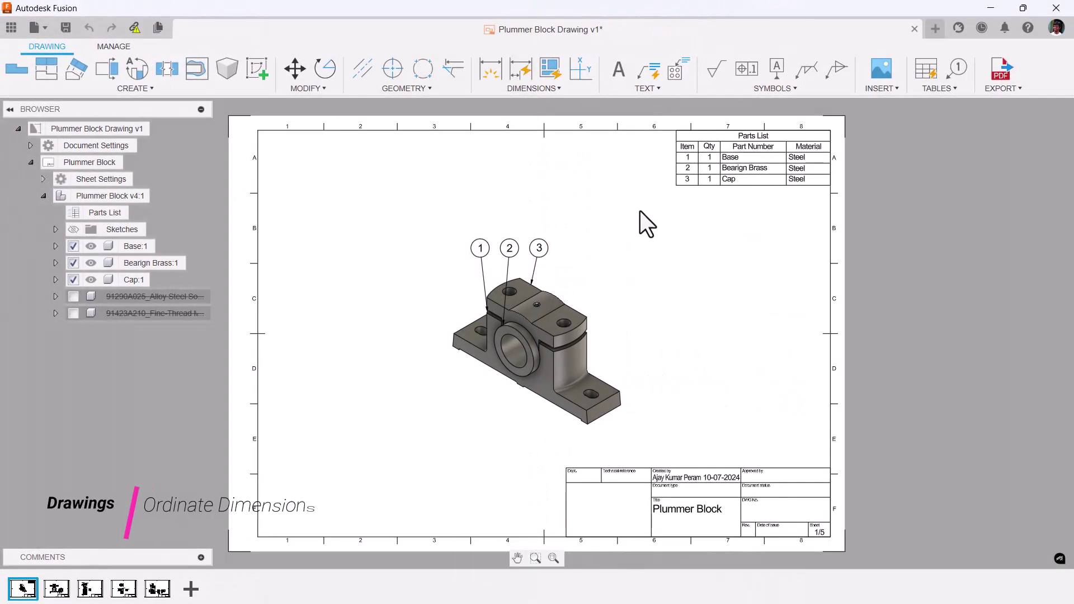
# - On the Base sheet, use Ordinate auto dimensions with a manual origin at the front view's lower-left corner
pyautogui.click(89, 589)
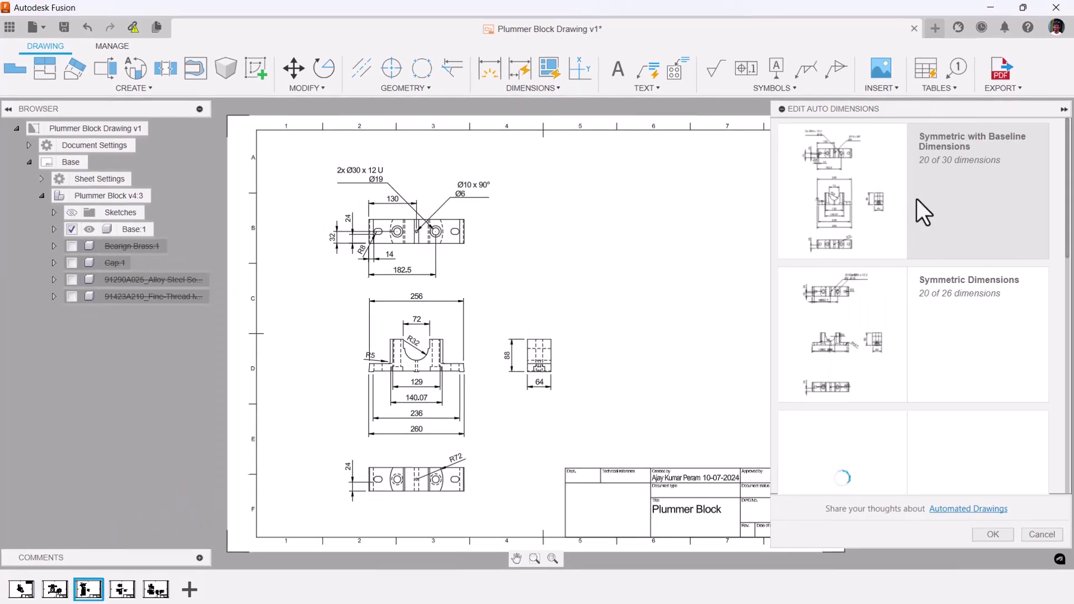
pyautogui.scroll(-3, 975, 211)
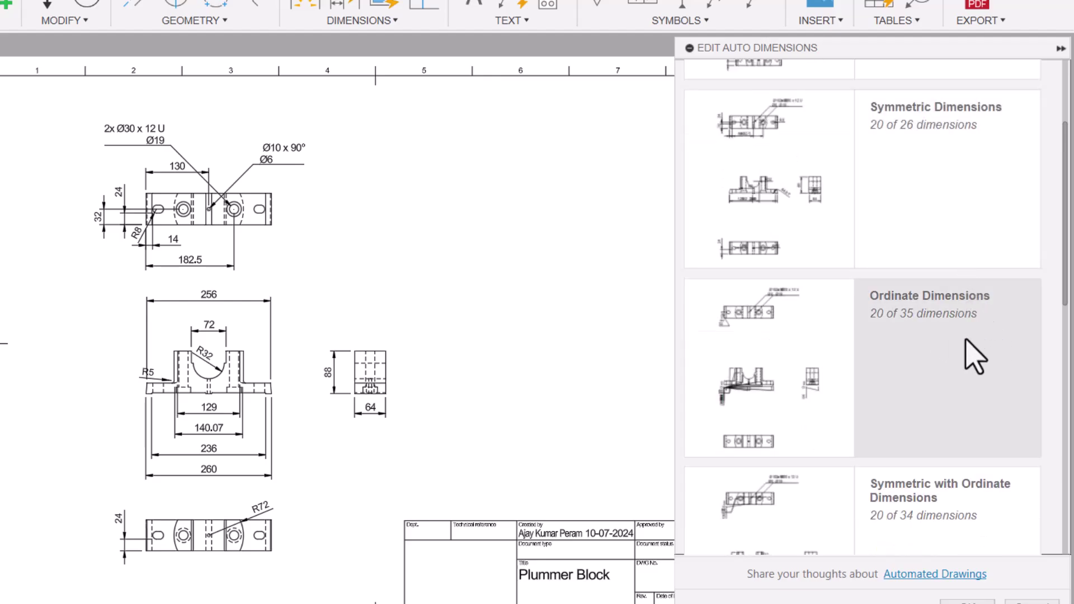
pyautogui.click(973, 356)
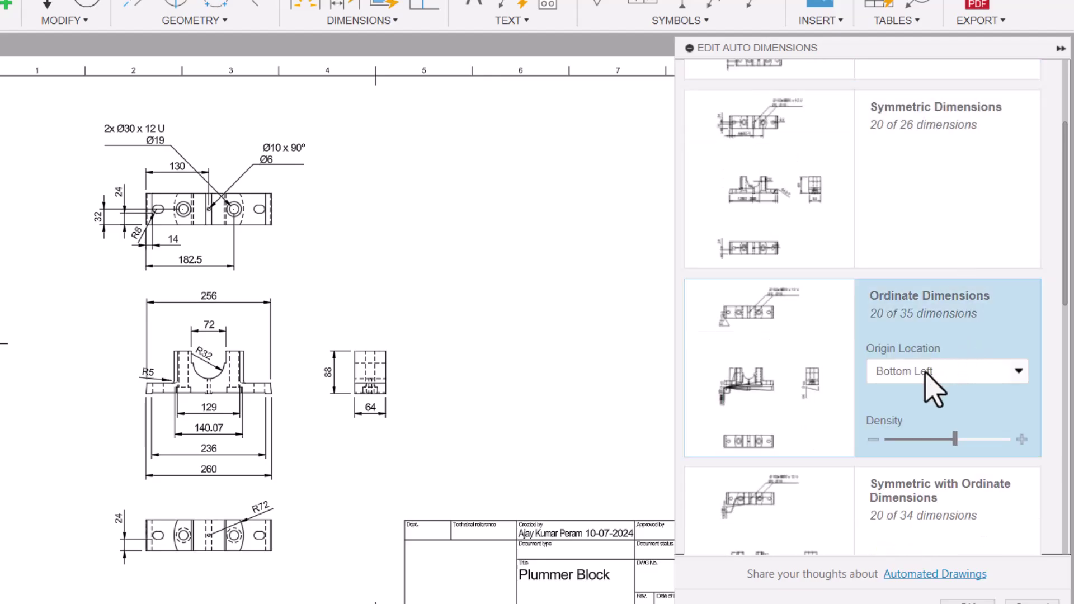
pyautogui.click(960, 372)
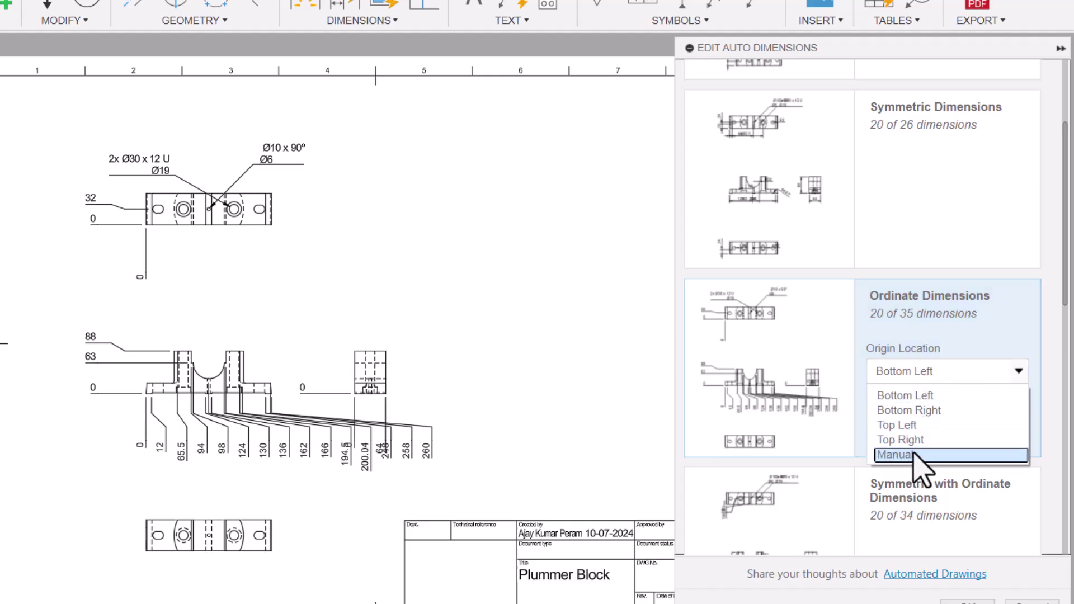
pyautogui.click(895, 455)
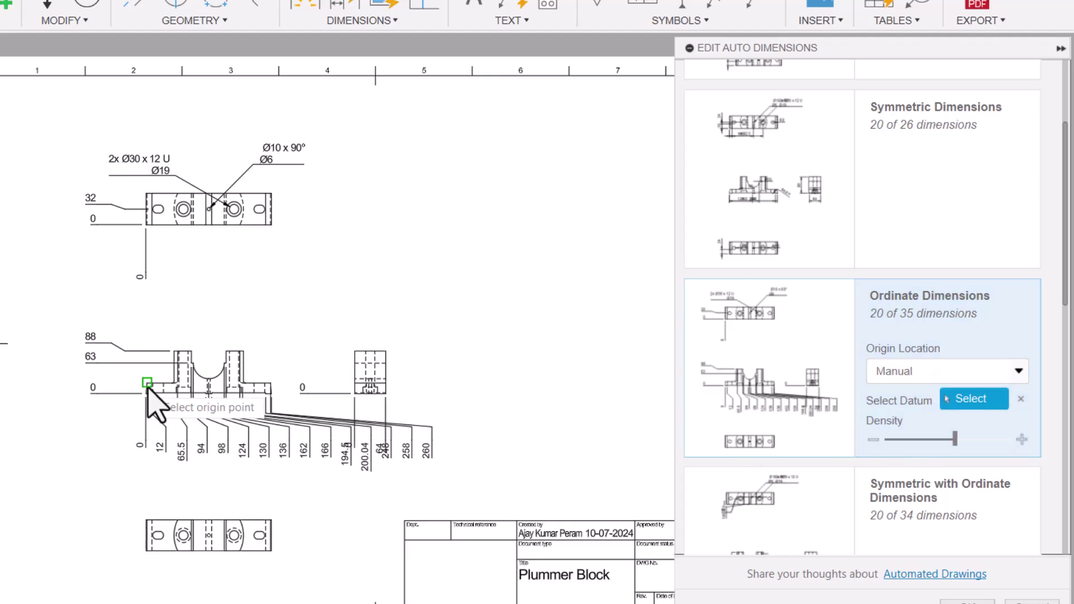
pyautogui.scroll(5, 163, 408)
pyautogui.click(123, 390)
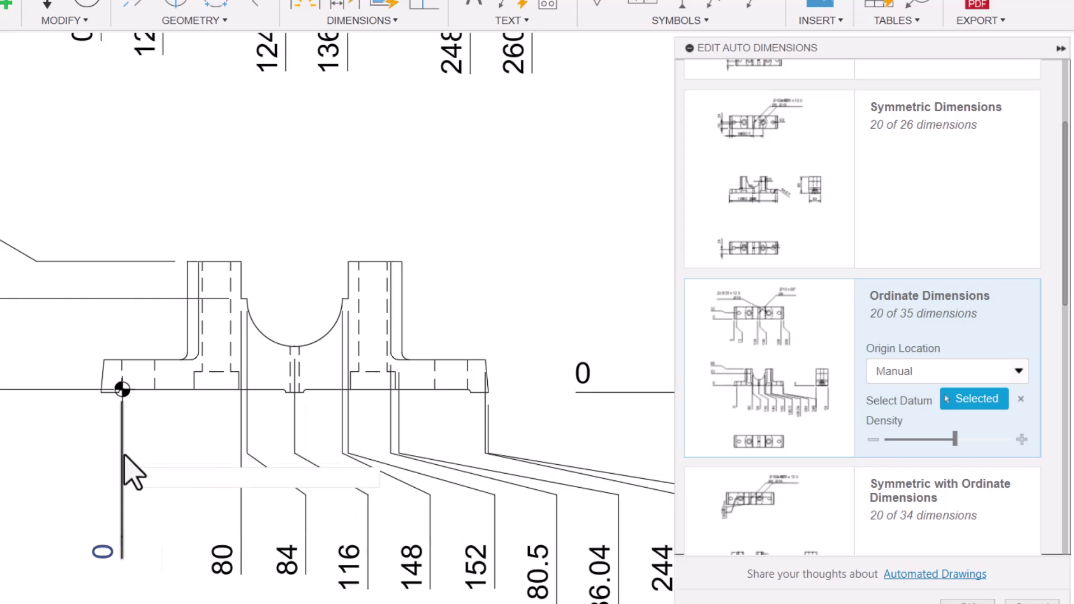
pyautogui.scroll(-1, 98, 463)
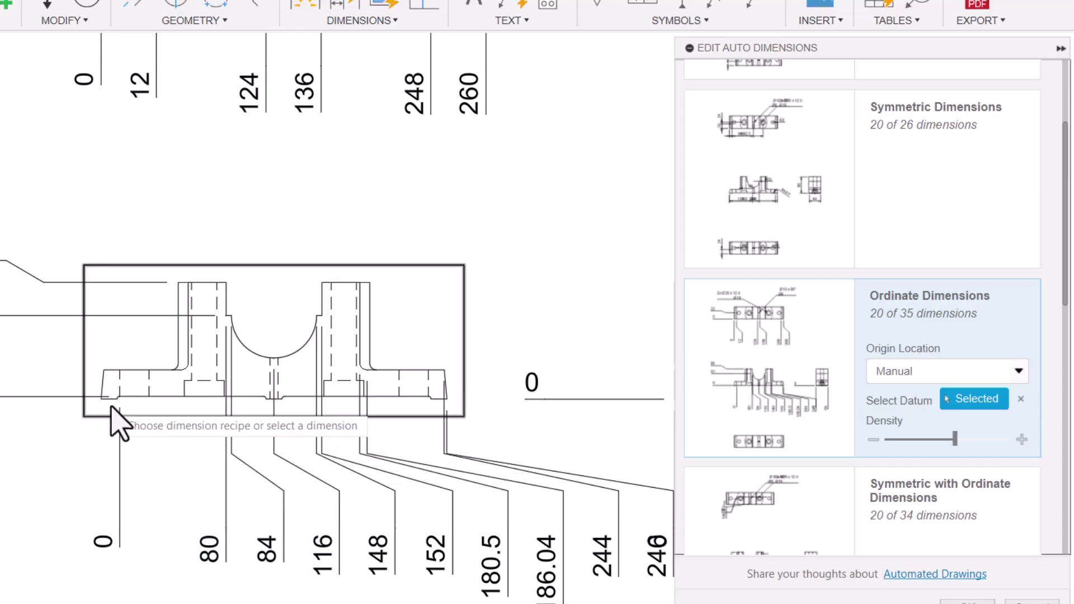
pyautogui.scroll(-2, 117, 422)
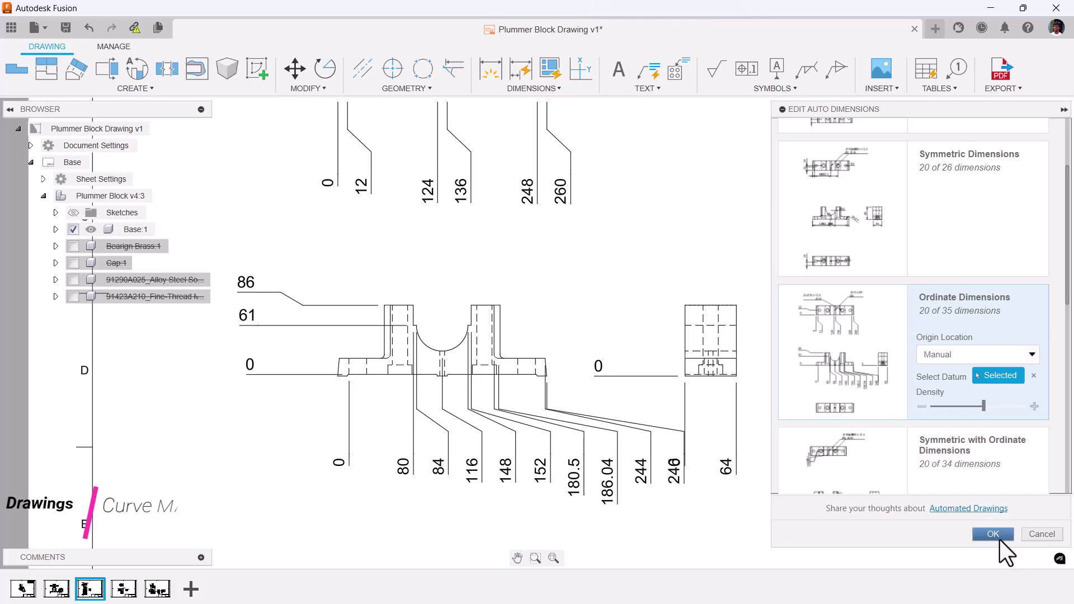
# - Confirm the ordinate dimensions and add a 135 curve min/max dimension across the holes' outer circles
pyautogui.click(967, 602)
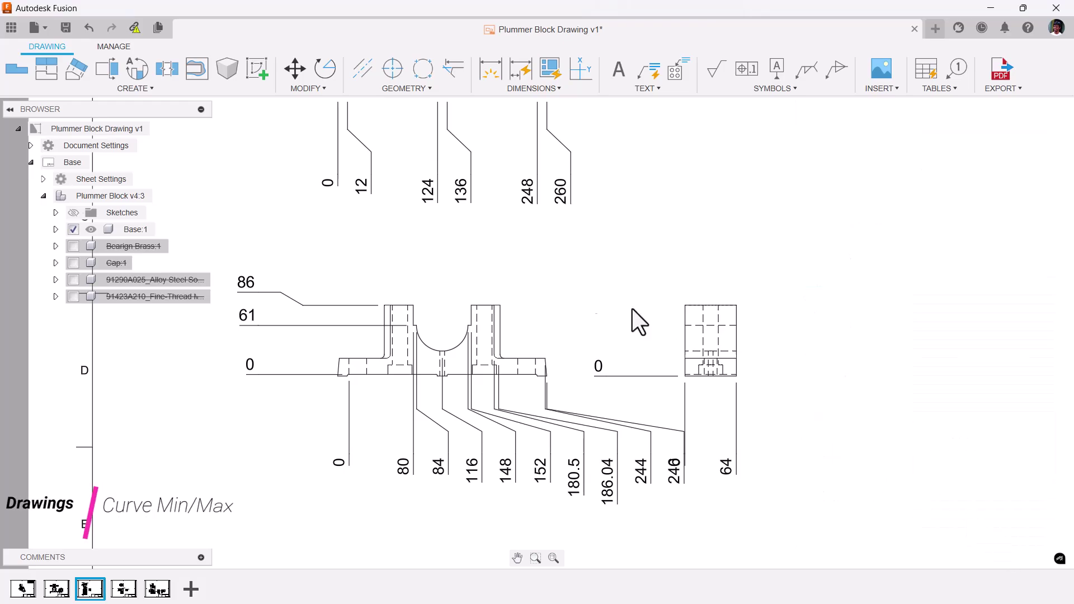
pyautogui.scroll(-2, 499, 340)
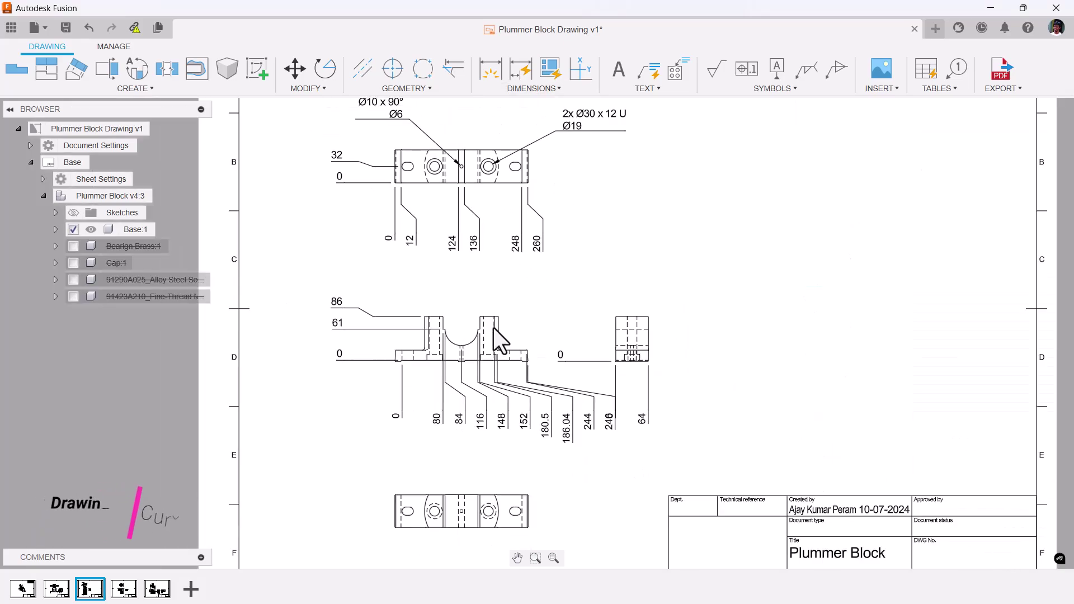
pyautogui.click(532, 91)
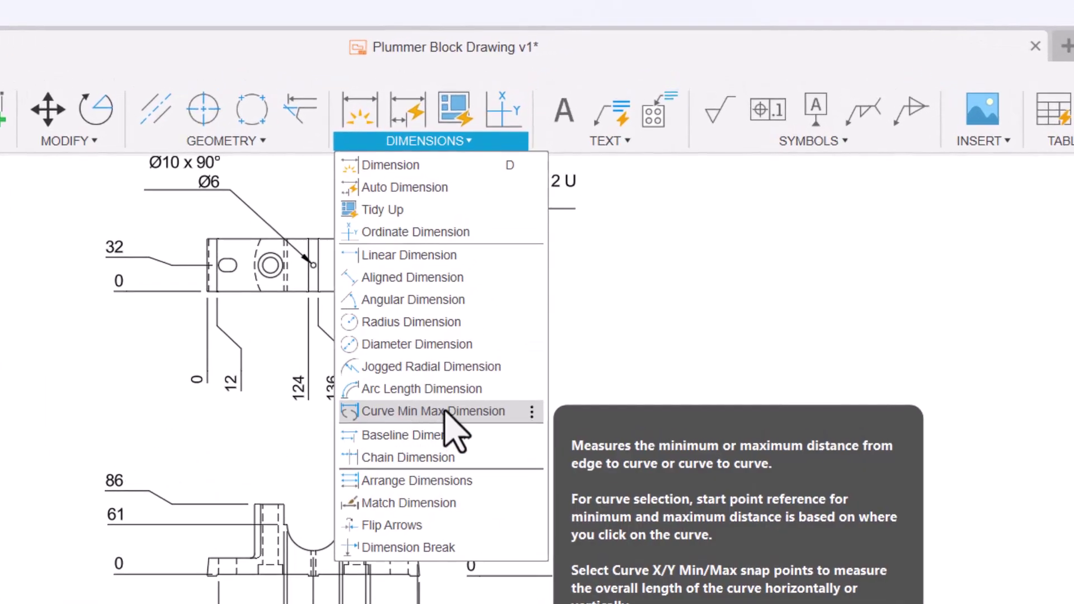
pyautogui.click(447, 412)
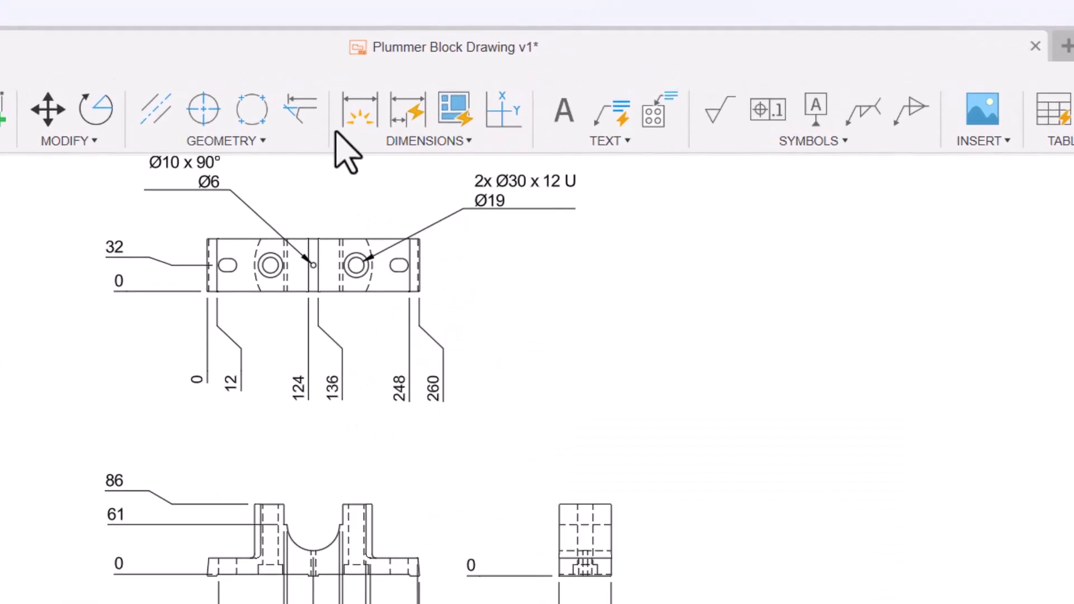
pyautogui.scroll(3, 282, 230)
pyautogui.scroll(2, 252, 296)
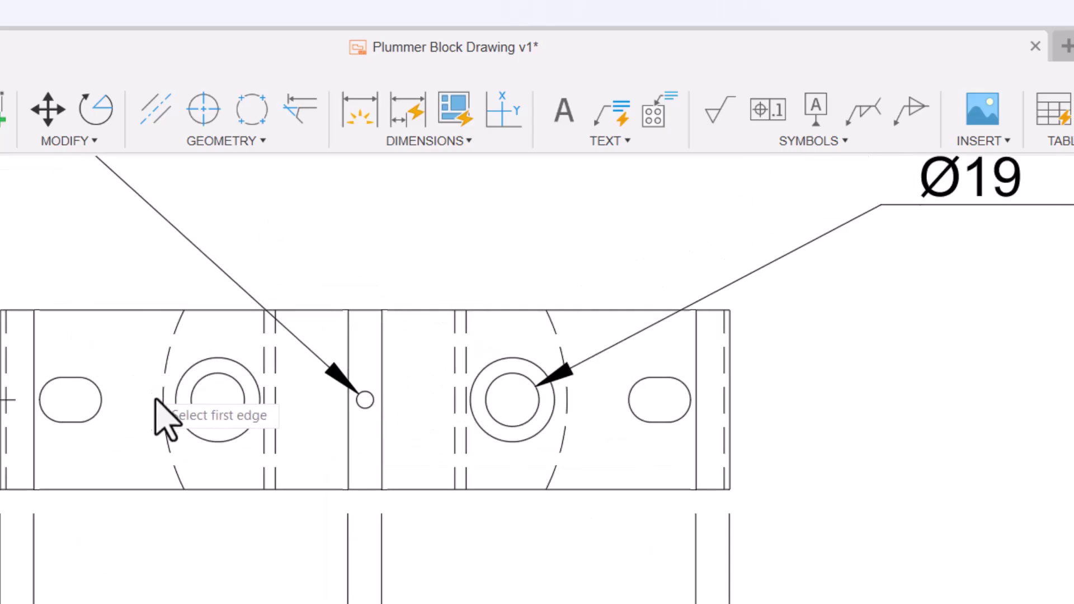
pyautogui.scroll(2, 201, 422)
pyautogui.click(162, 382)
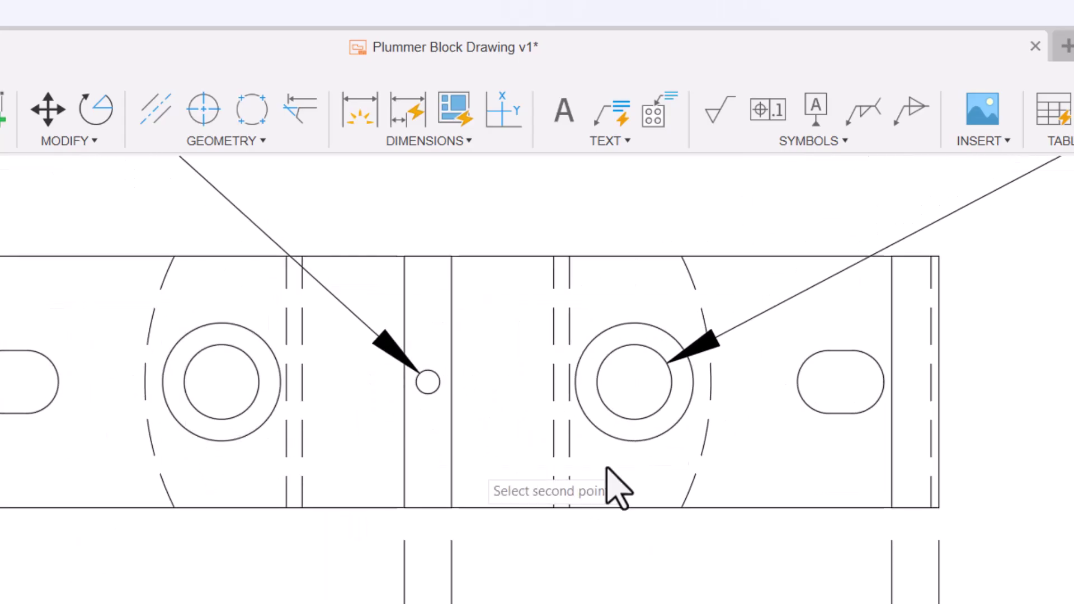
pyautogui.click(693, 382)
pyautogui.scroll(-3, 621, 590)
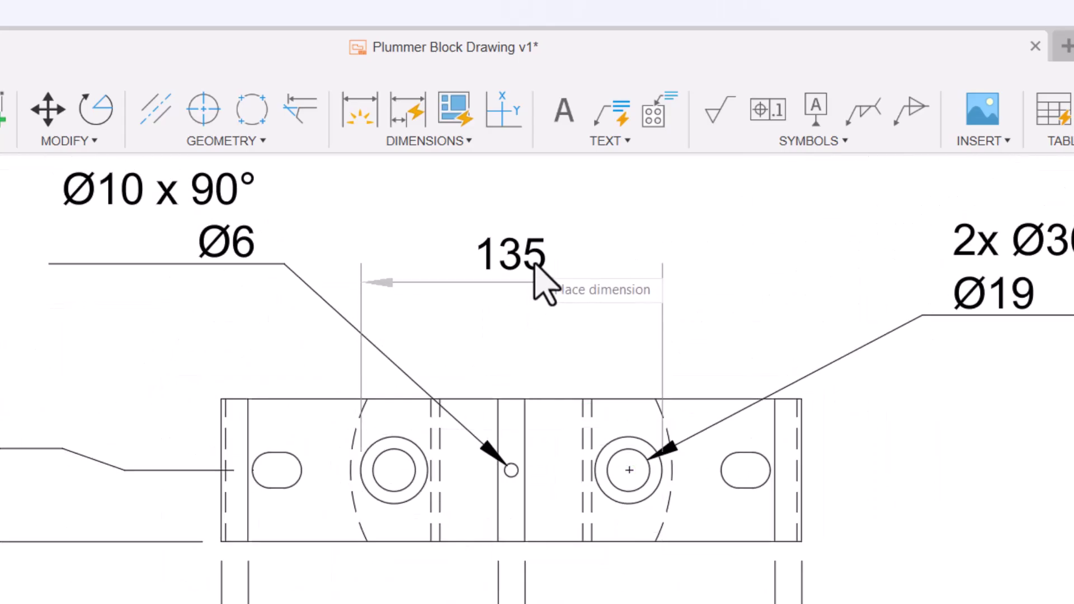
pyautogui.click(546, 253)
# - Add a 124 dimension across the holes' inner circles above the top view
pyautogui.scroll(2, 392, 501)
pyautogui.scroll(2, 414, 470)
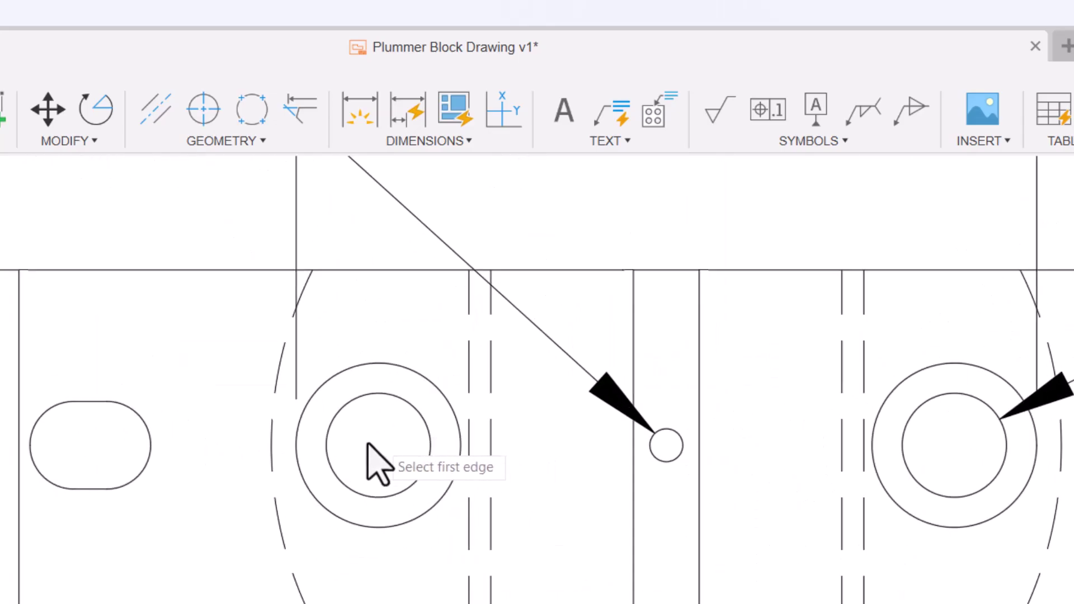
pyautogui.click(327, 449)
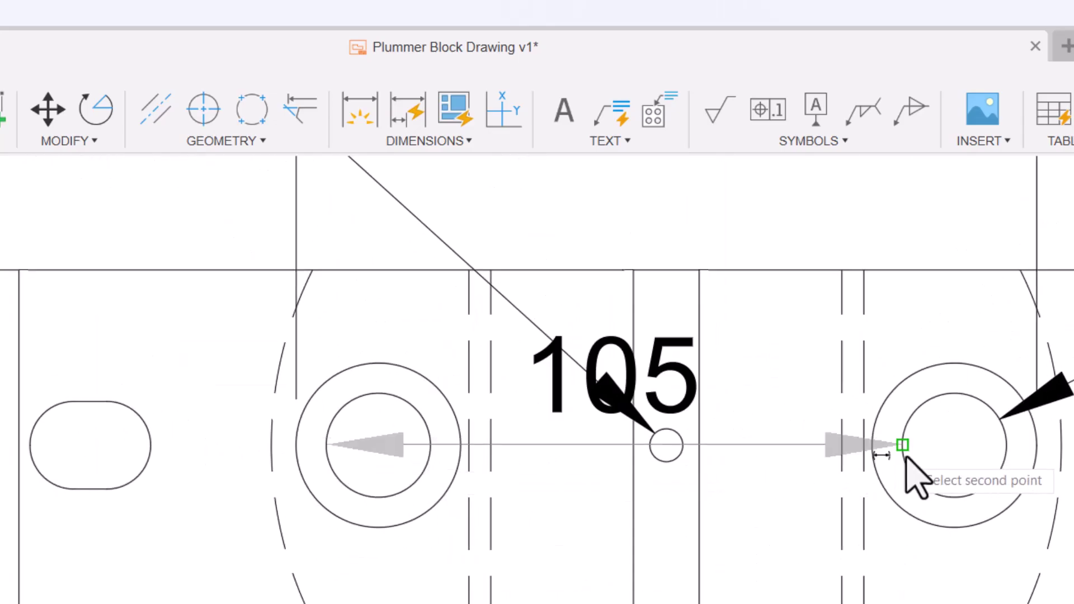
pyautogui.click(1005, 446)
pyautogui.scroll(3, 803, 547)
pyautogui.scroll(-2, 783, 531)
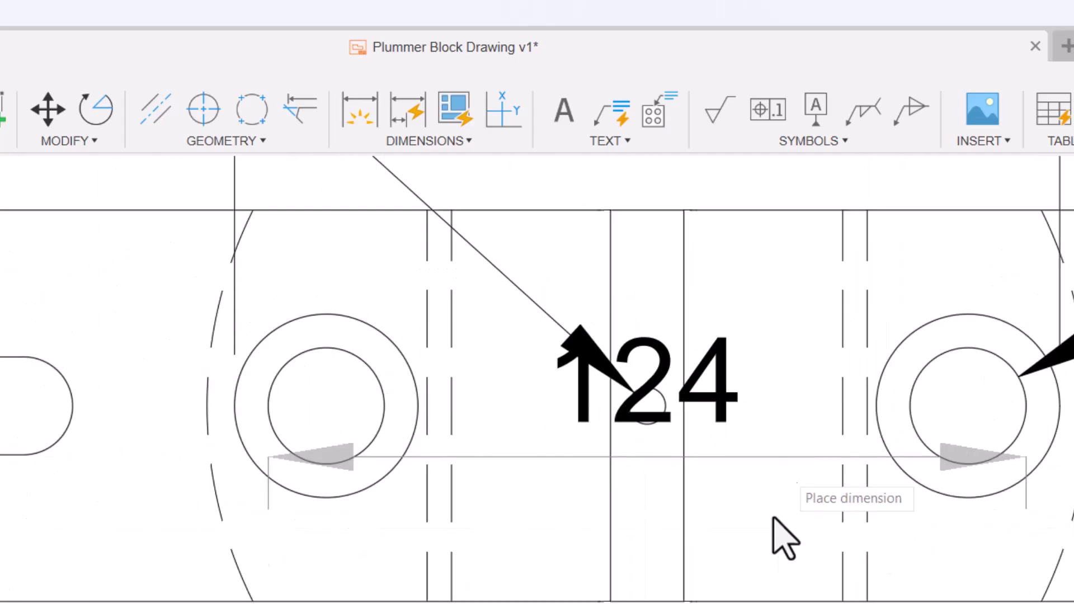
pyautogui.scroll(-2, 728, 514)
pyautogui.click(679, 311)
pyautogui.scroll(2, 624, 556)
pyautogui.scroll(-2, 652, 386)
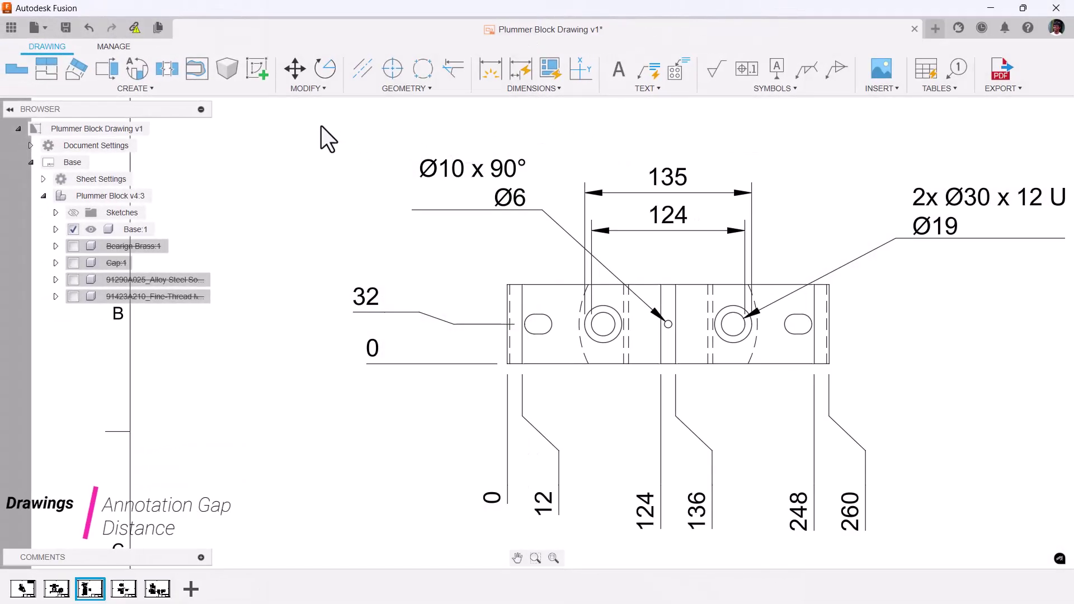
# - Open the drawing's Document Settings and select the dimension Gap Distance value
pyautogui.click(30, 146)
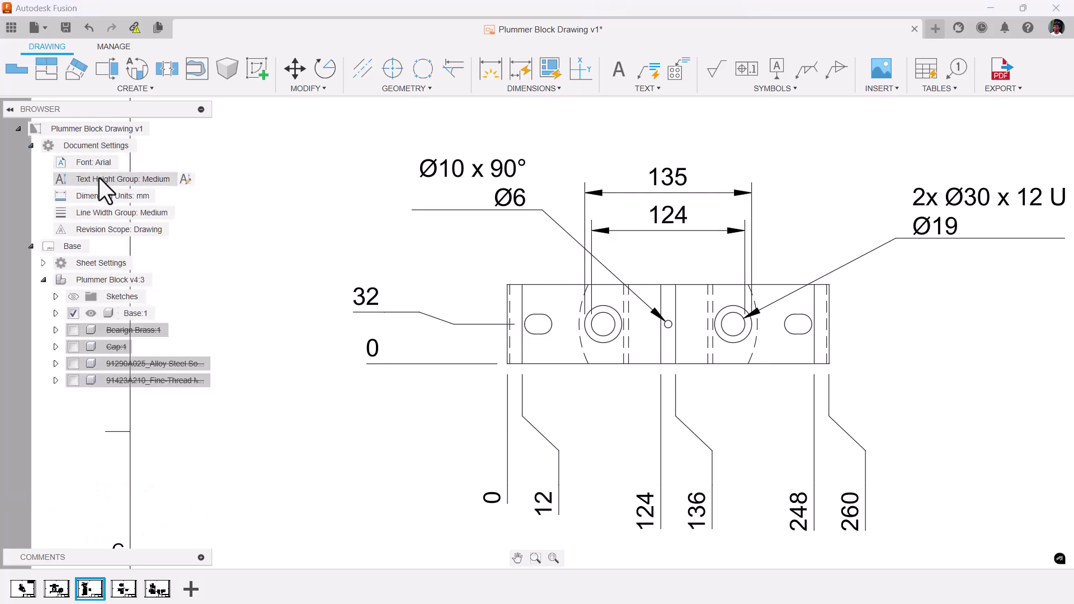
pyautogui.click(142, 147)
pyautogui.click(145, 147)
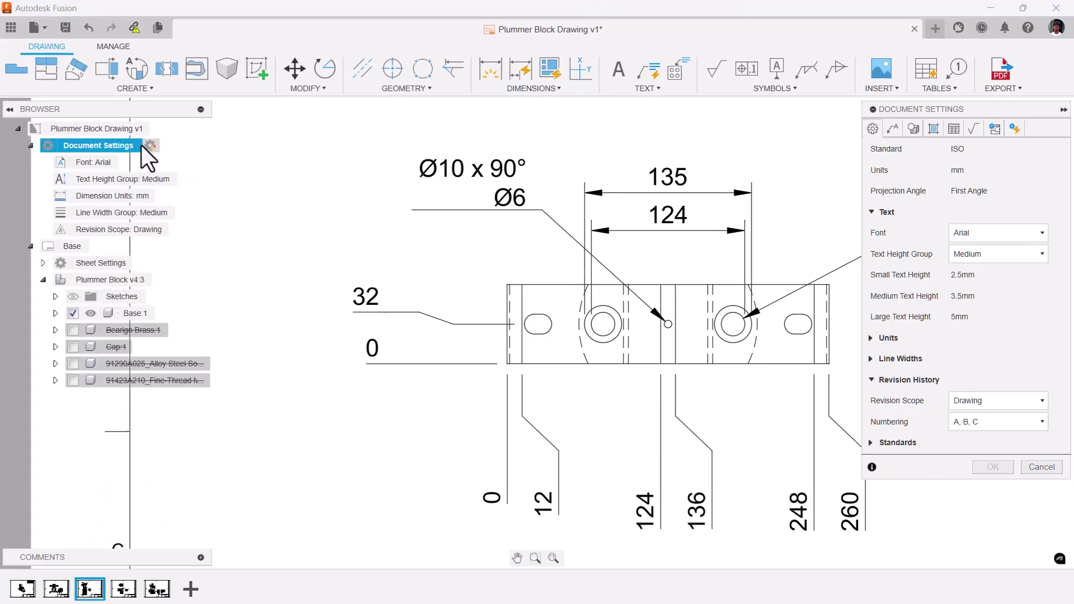
pyautogui.click(801, 42)
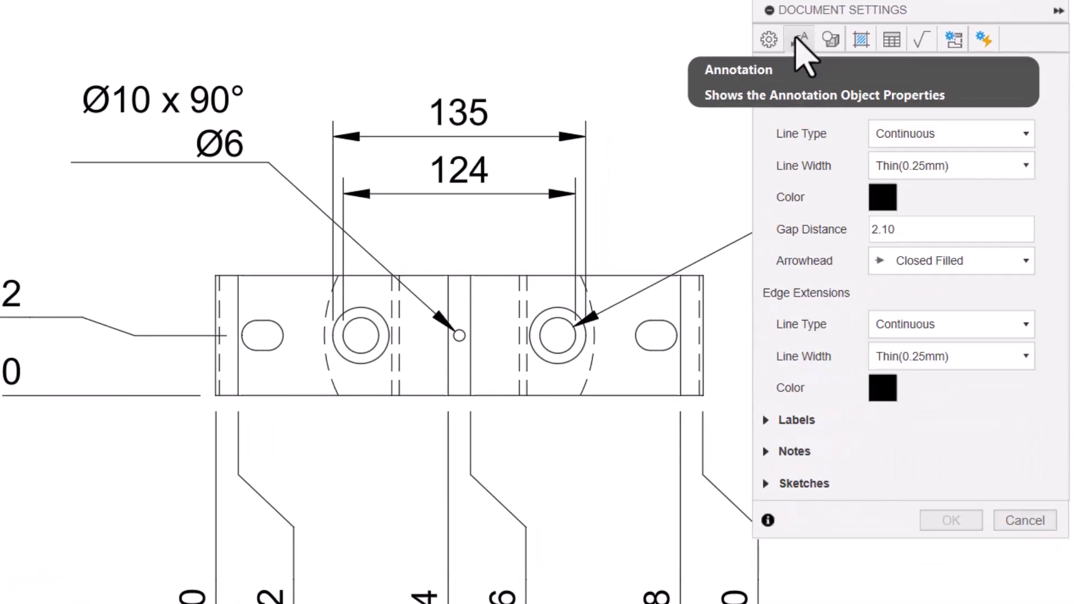
pyautogui.moveTo(923, 235); pyautogui.dragTo(845, 242)
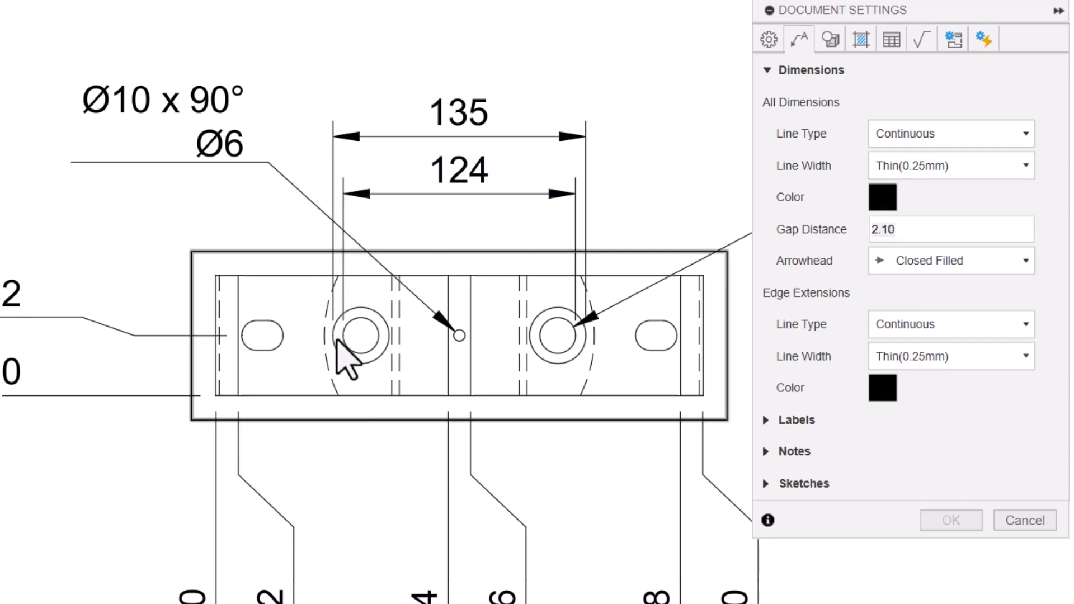
pyautogui.scroll(3, 343, 330)
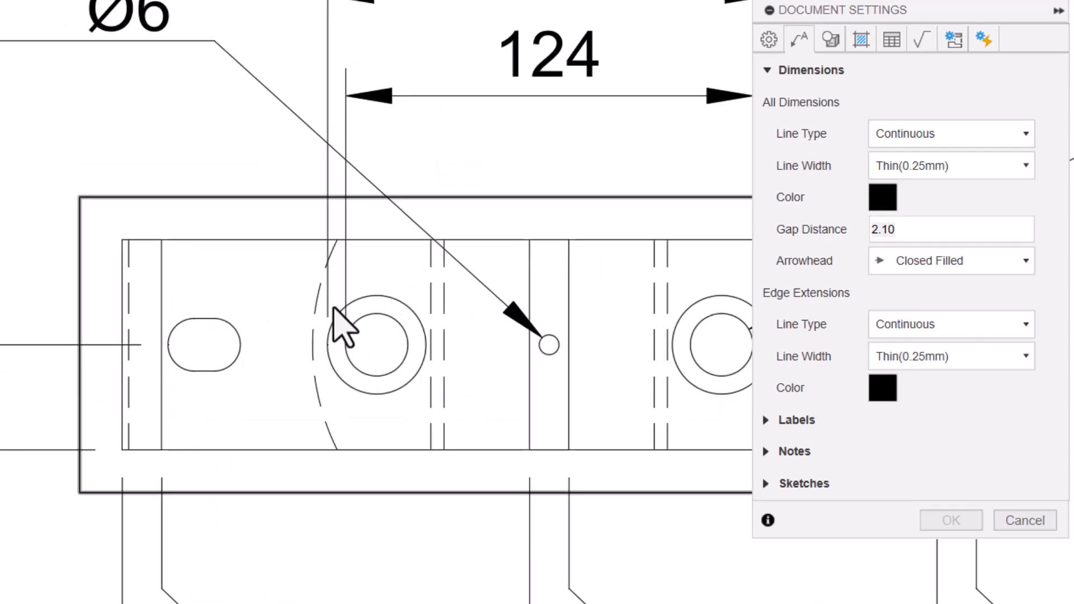
pyautogui.scroll(2, 341, 330)
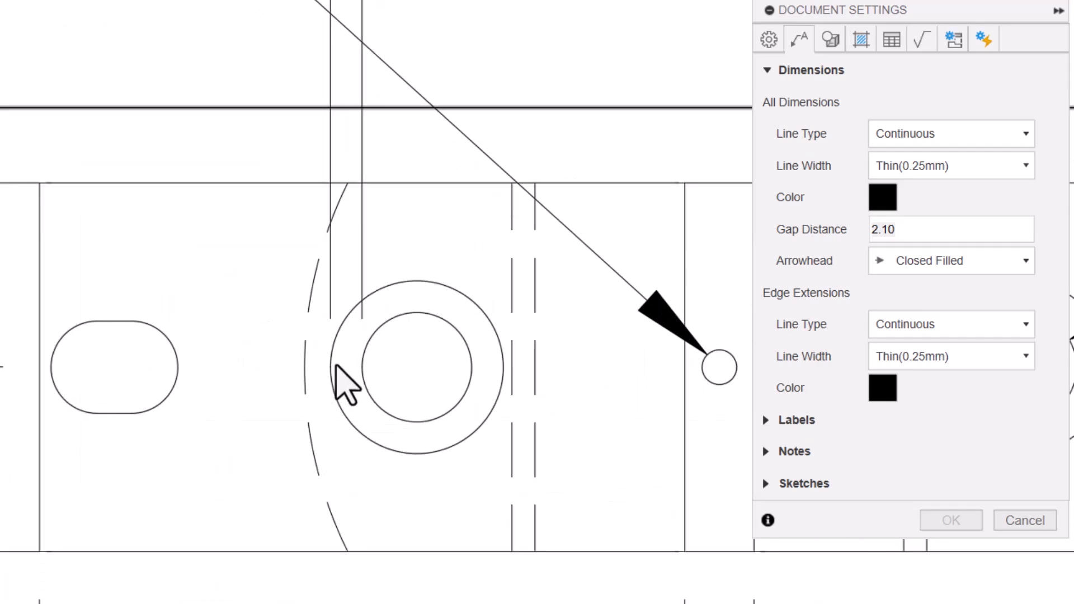
pyautogui.scroll(-2, 321, 365)
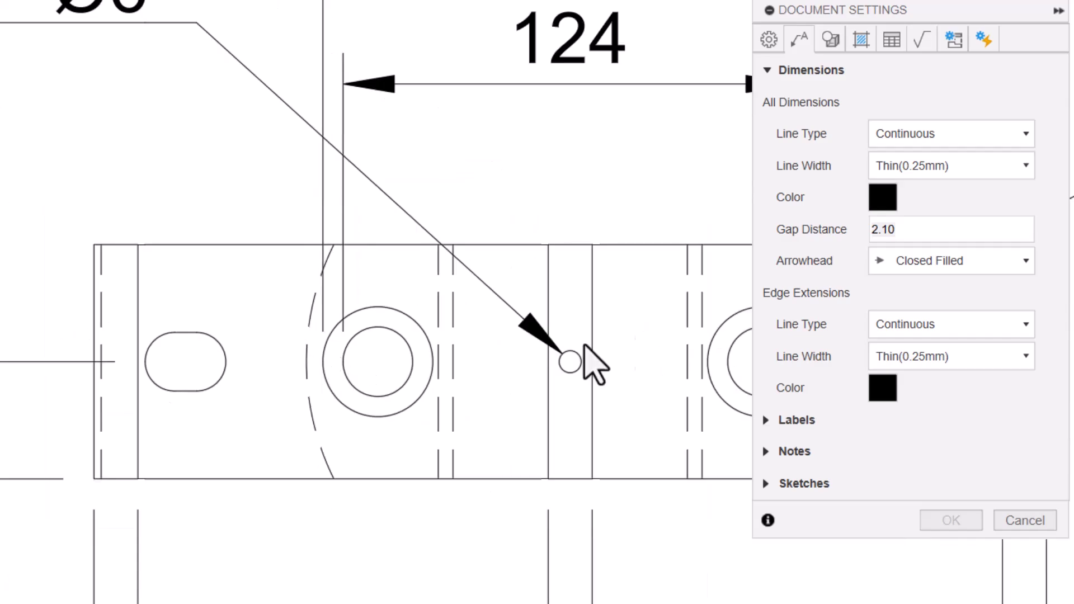
pyautogui.click(911, 227)
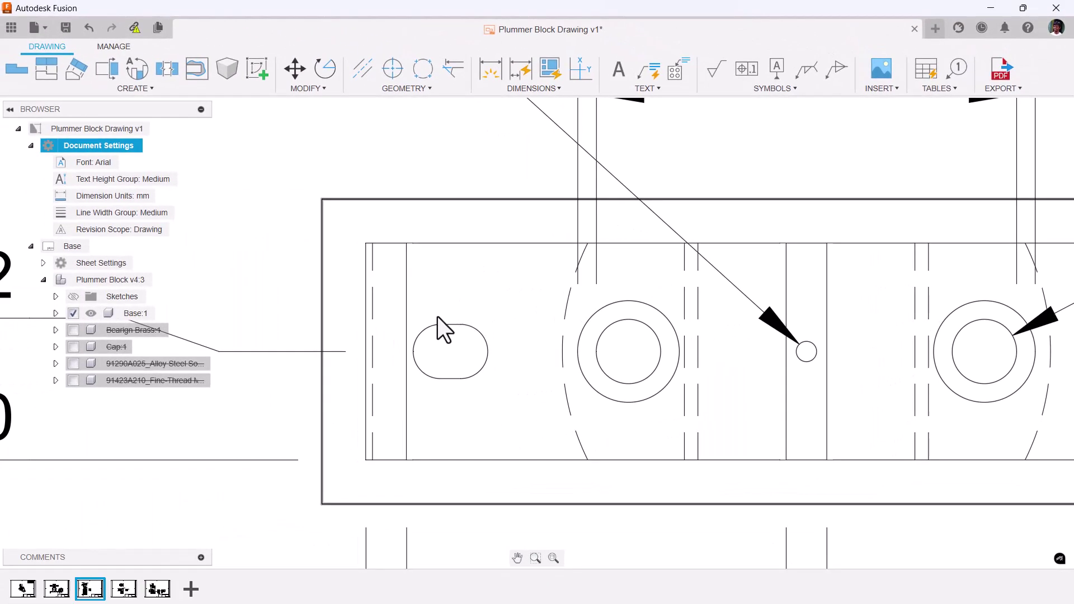
pyautogui.scroll(-2, 439, 329)
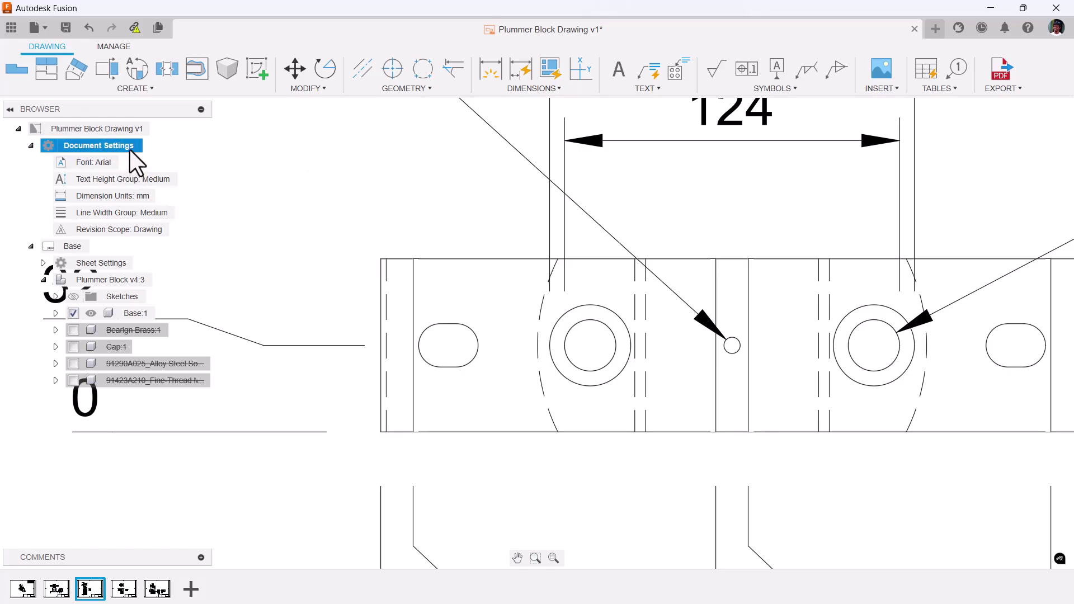
# - Set the dimension gap distance to 2.1 and apply it
pyautogui.click(149, 145)
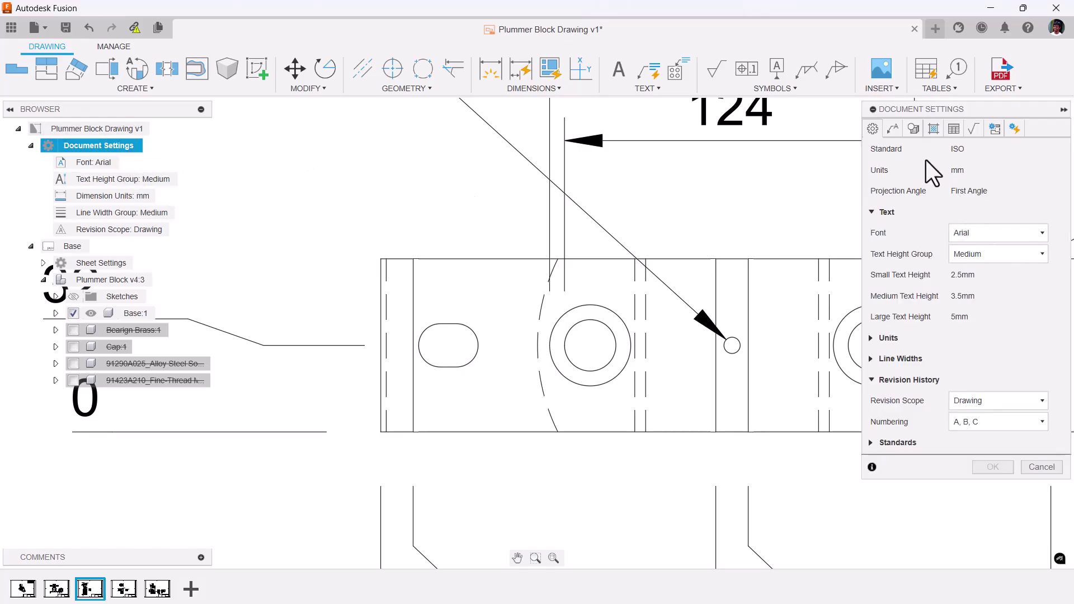
pyautogui.click(893, 129)
pyautogui.moveTo(974, 256); pyautogui.dragTo(880, 262)
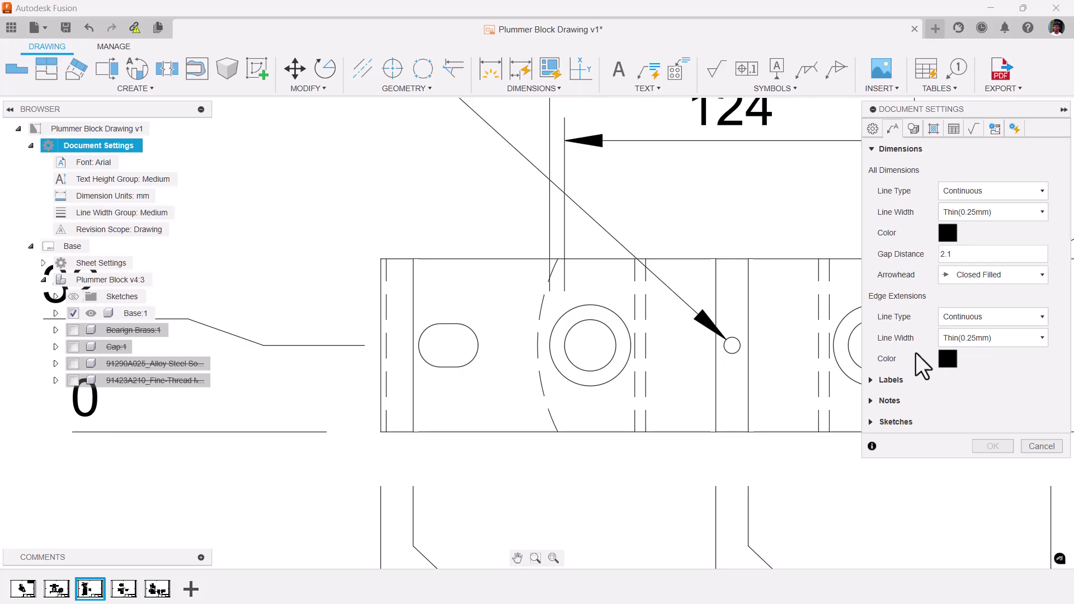
pyautogui.click(992, 446)
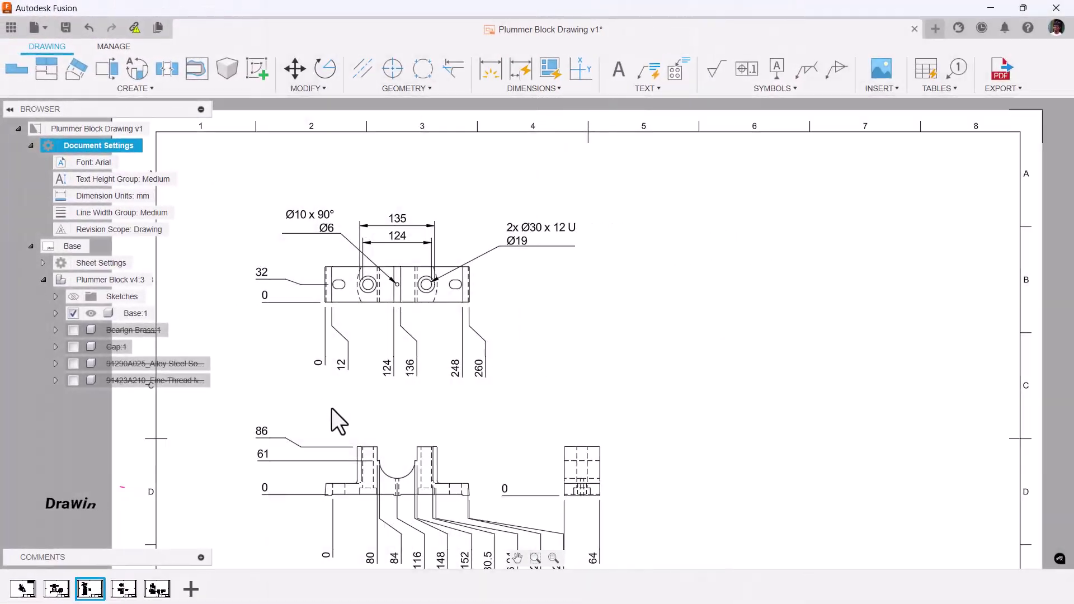
# - Place an SE Isometric base view with visible and hidden edges on the sheet
pyautogui.scroll(-1, 363, 428)
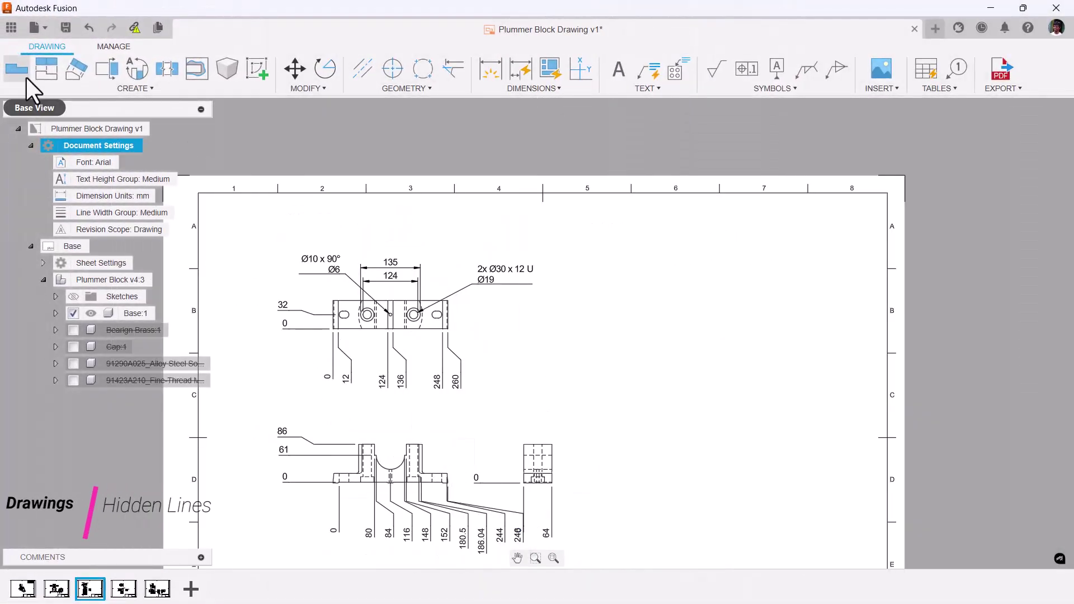
pyautogui.click(26, 78)
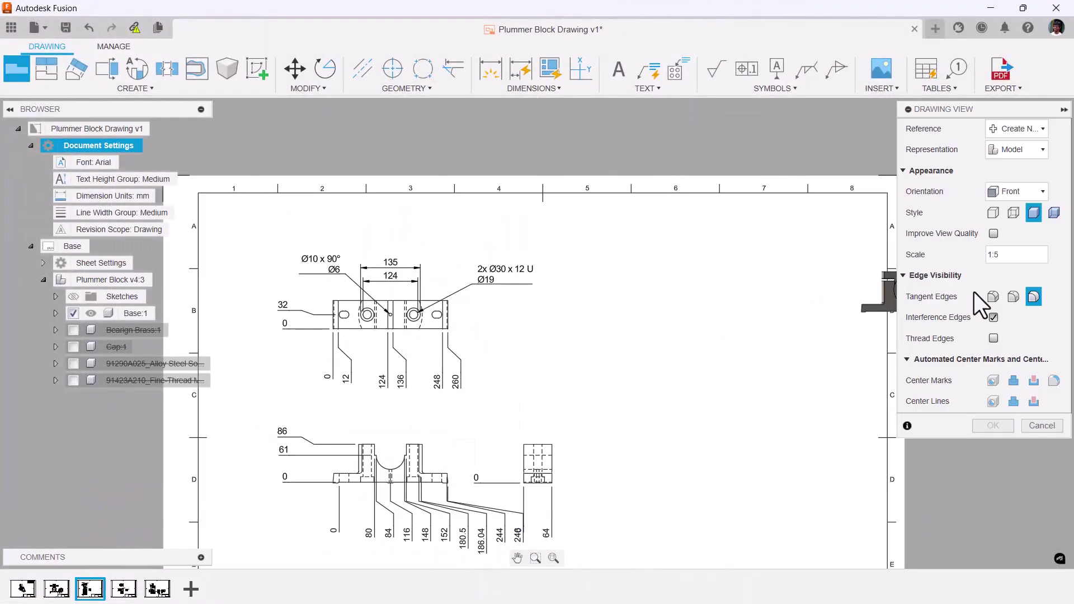
pyautogui.click(1015, 191)
pyautogui.click(1015, 372)
pyautogui.click(1014, 212)
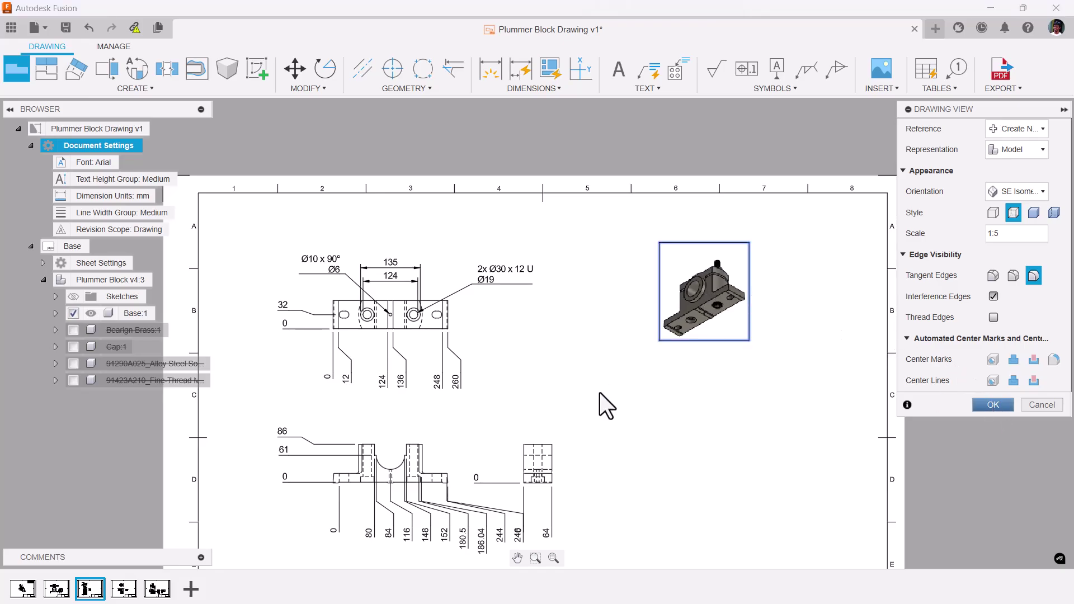
pyautogui.press('Return')
pyautogui.scroll(6, 716, 266)
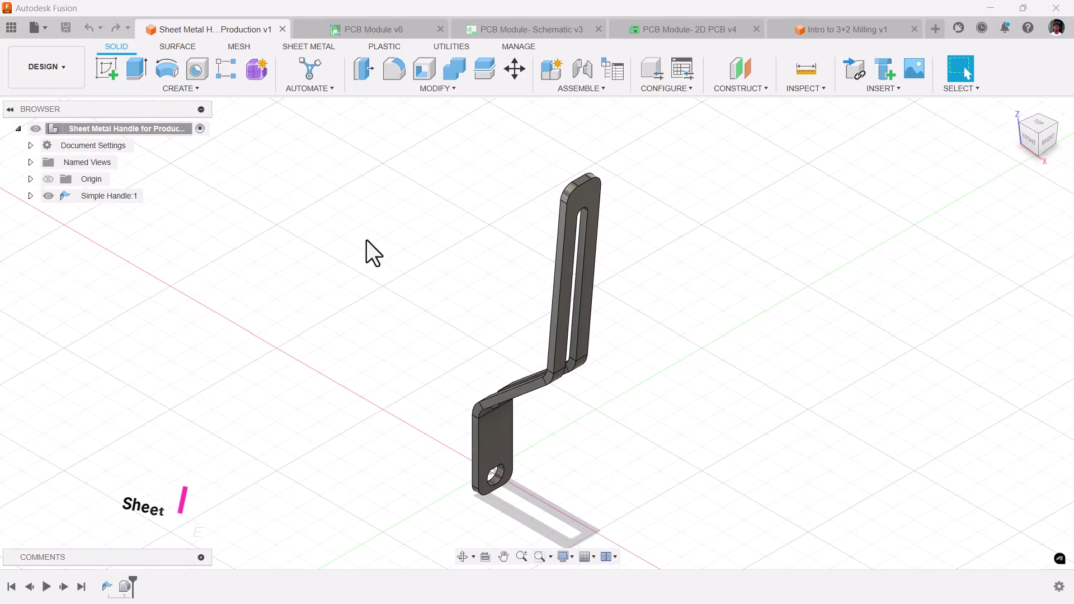
# - Unfold all of the handle's bends, keeping its long flat face stationary, then refold it
pyautogui.click(308, 47)
pyautogui.keyDown('shift'); pyautogui.moveTo(537, 333); pyautogui.dragTo(553, 287, button='middle'); pyautogui.keyUp('shift')
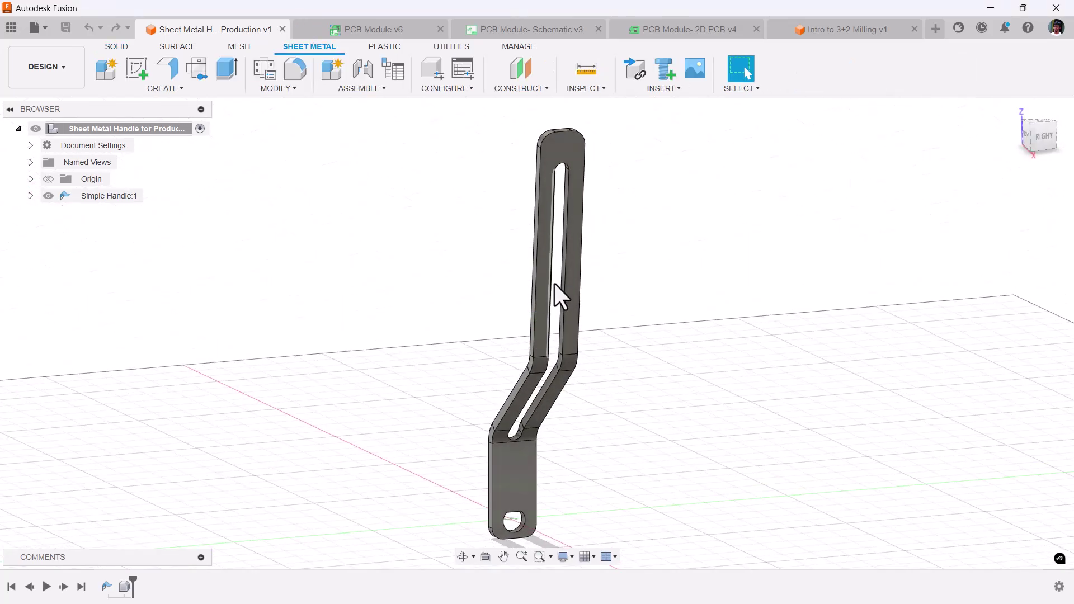
pyautogui.click(287, 87)
pyautogui.click(274, 110)
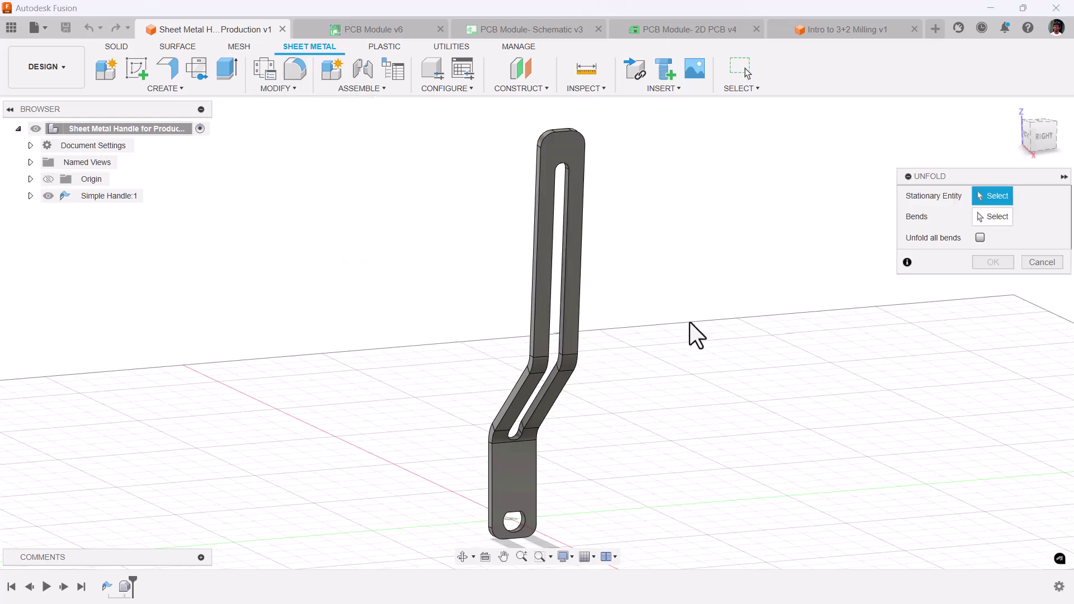
pyautogui.click(572, 274)
pyautogui.click(980, 237)
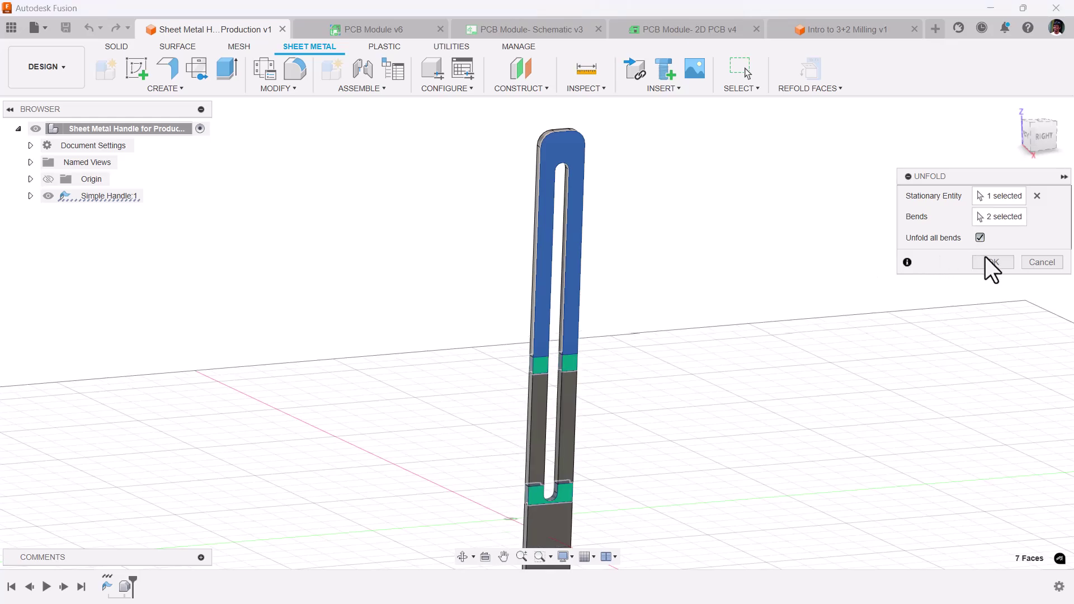
pyautogui.click(994, 263)
pyautogui.click(811, 70)
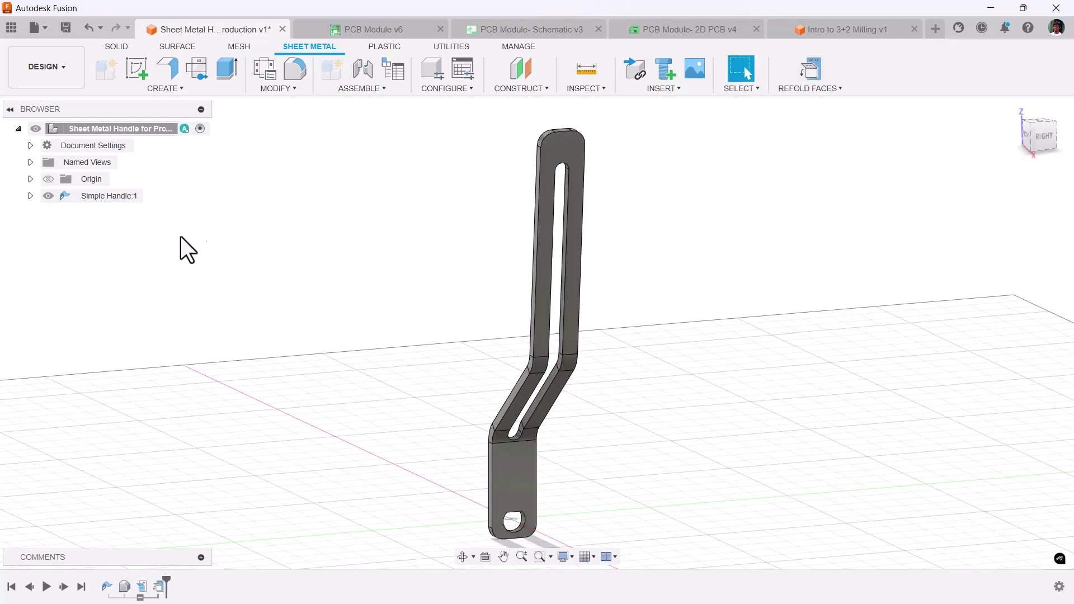
# - Open the handle's flat pattern and export it as a DXF file named 'Flat Pattern DXF'
pyautogui.click(30, 195)
pyautogui.click(132, 229)
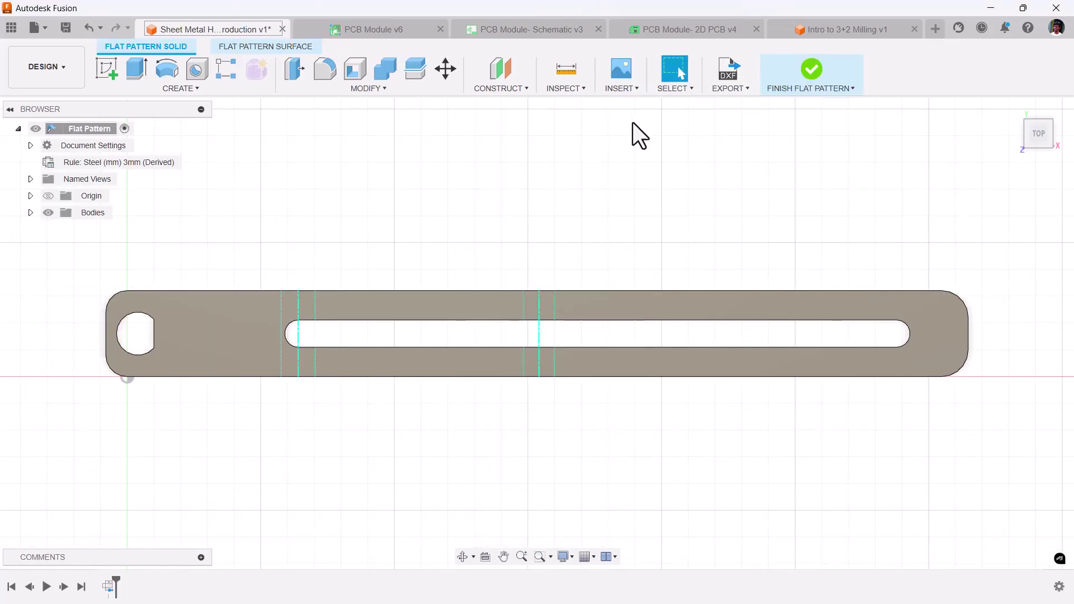
pyautogui.click(733, 79)
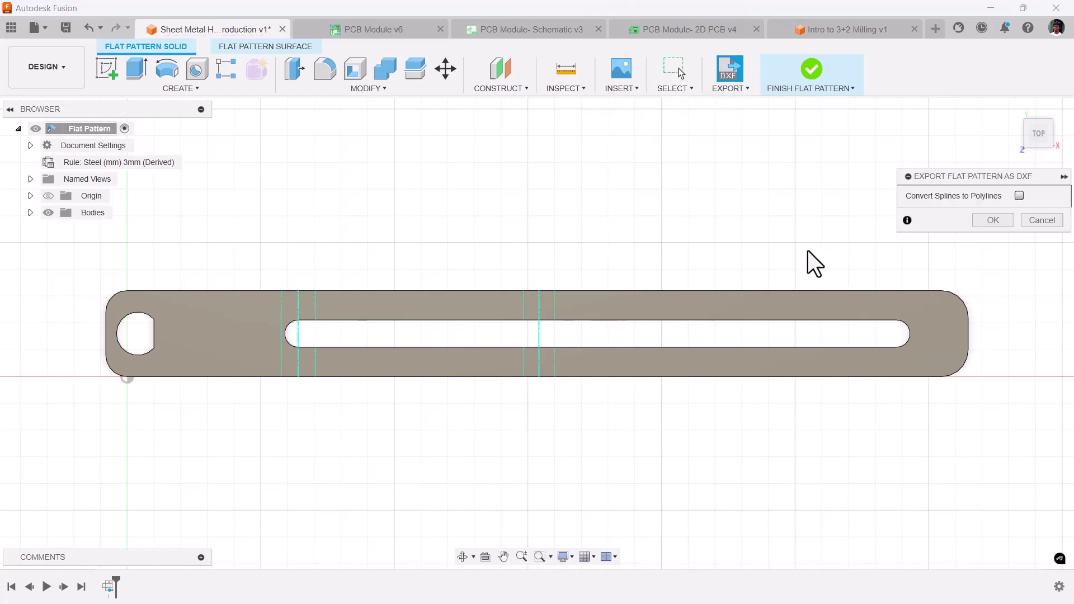
pyautogui.click(1001, 216)
pyautogui.write('Flat Pattern DXF')
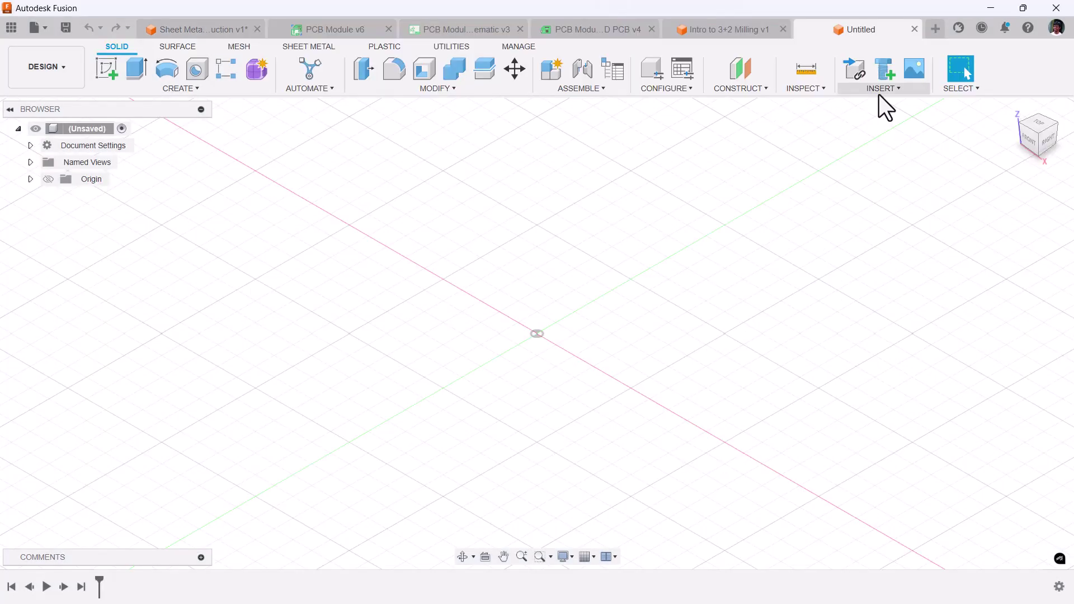
pyautogui.click(878, 92)
# - Insert Flat Pattern DXF from this computer onto the XY plane with One Sketch per Layer
pyautogui.click(867, 190)
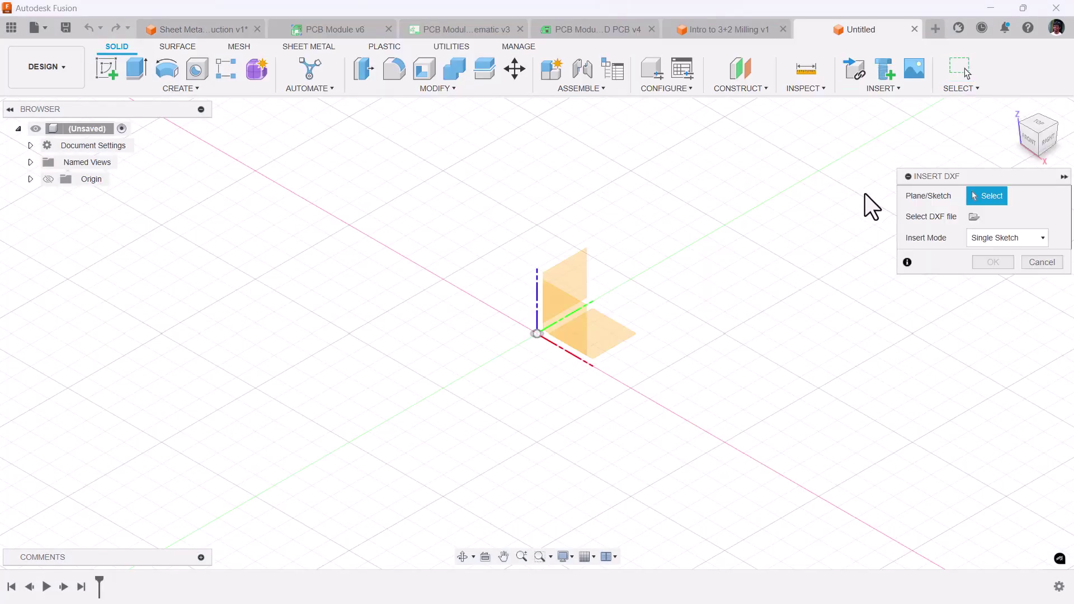
pyautogui.click(613, 325)
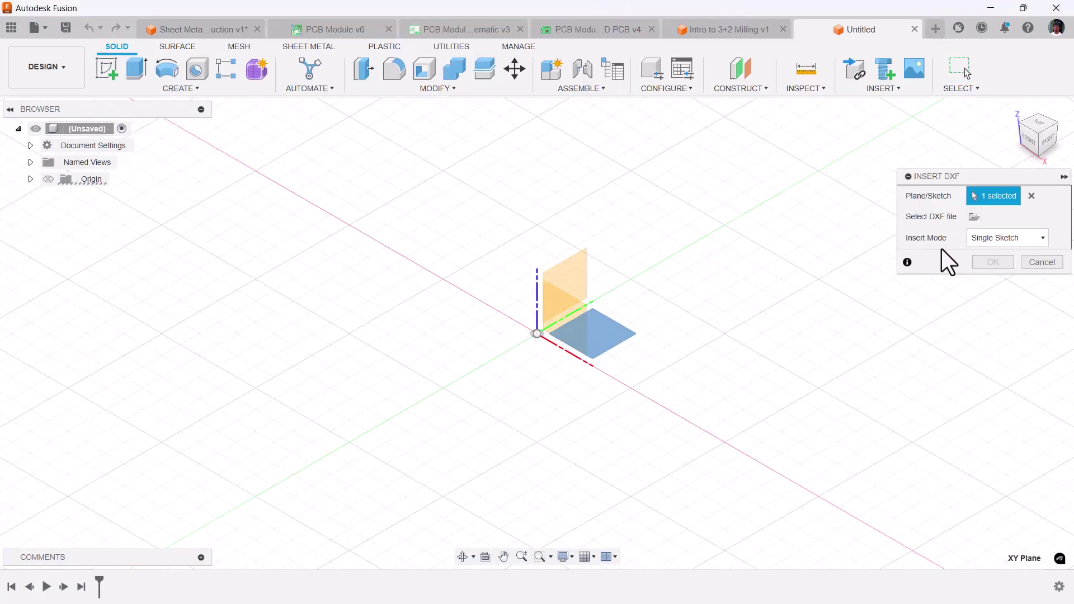
pyautogui.click(982, 237)
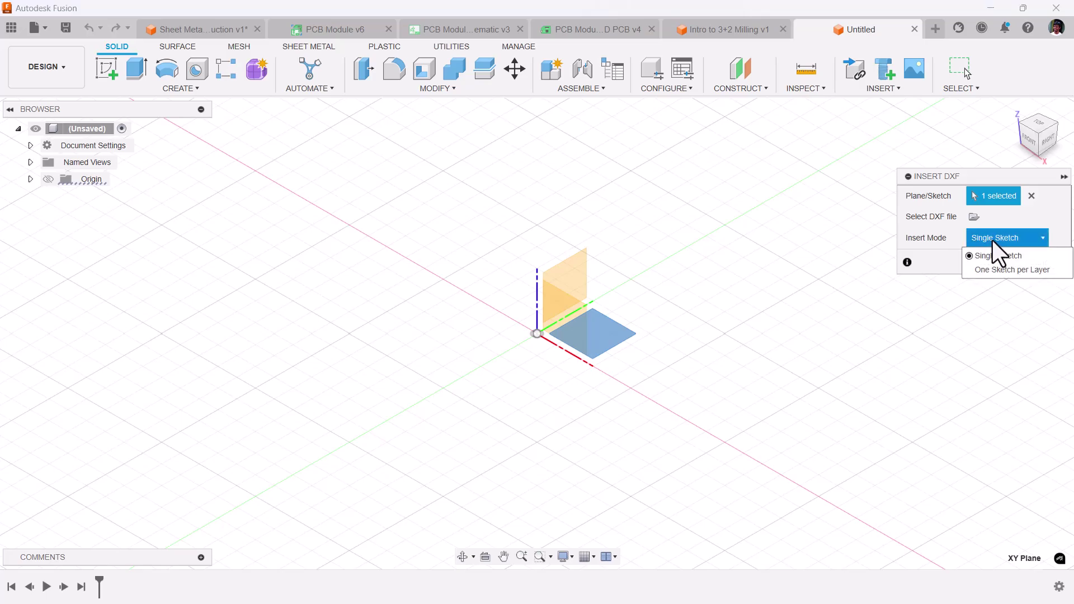
pyautogui.click(1016, 271)
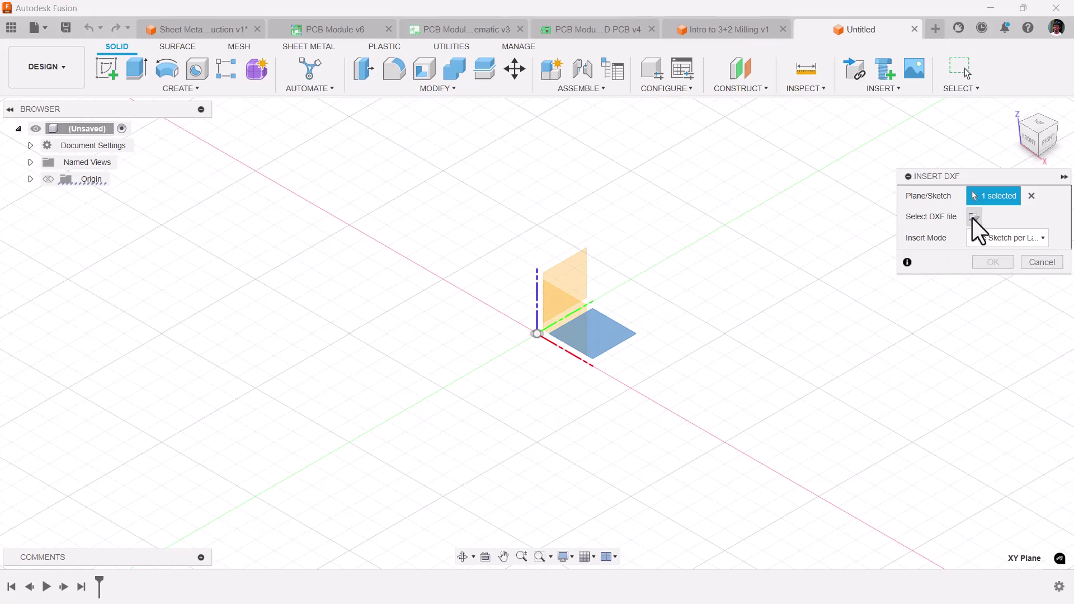
pyautogui.click(973, 217)
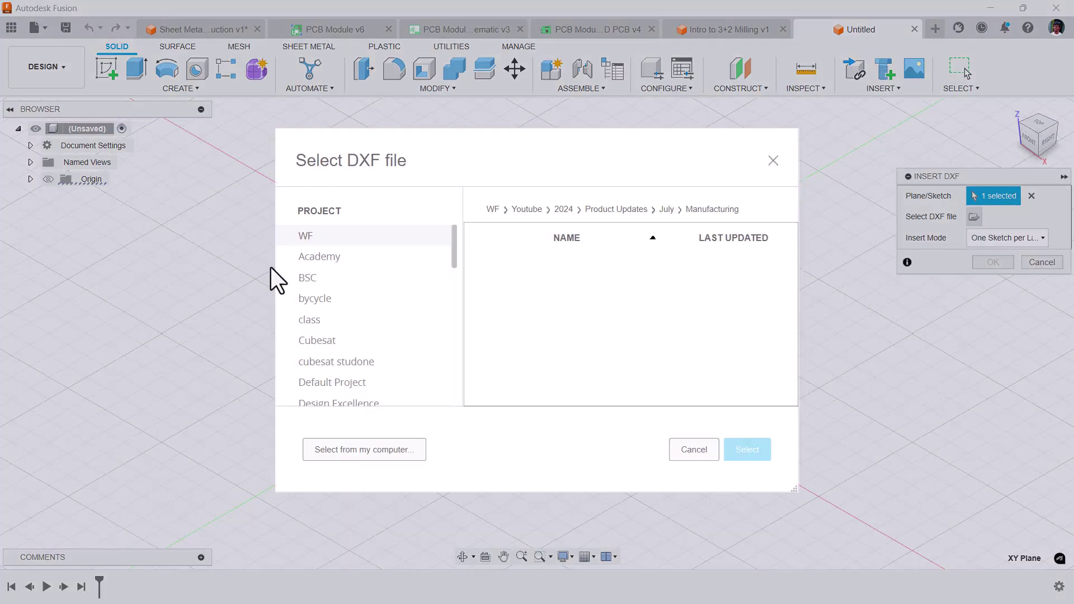
pyautogui.click(394, 449)
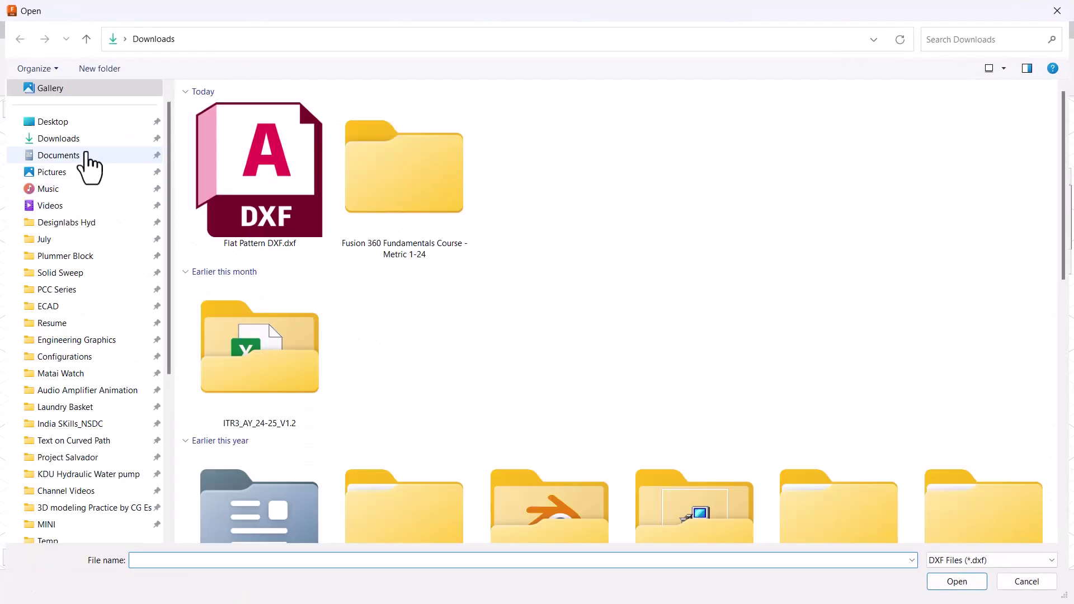
pyautogui.doubleClick(271, 155)
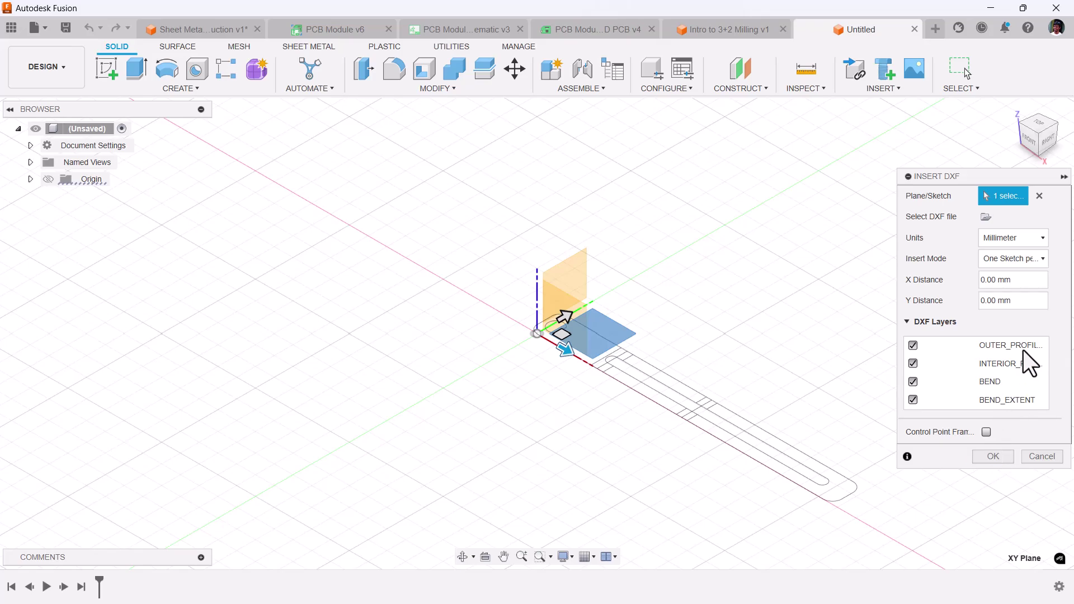
pyautogui.click(987, 457)
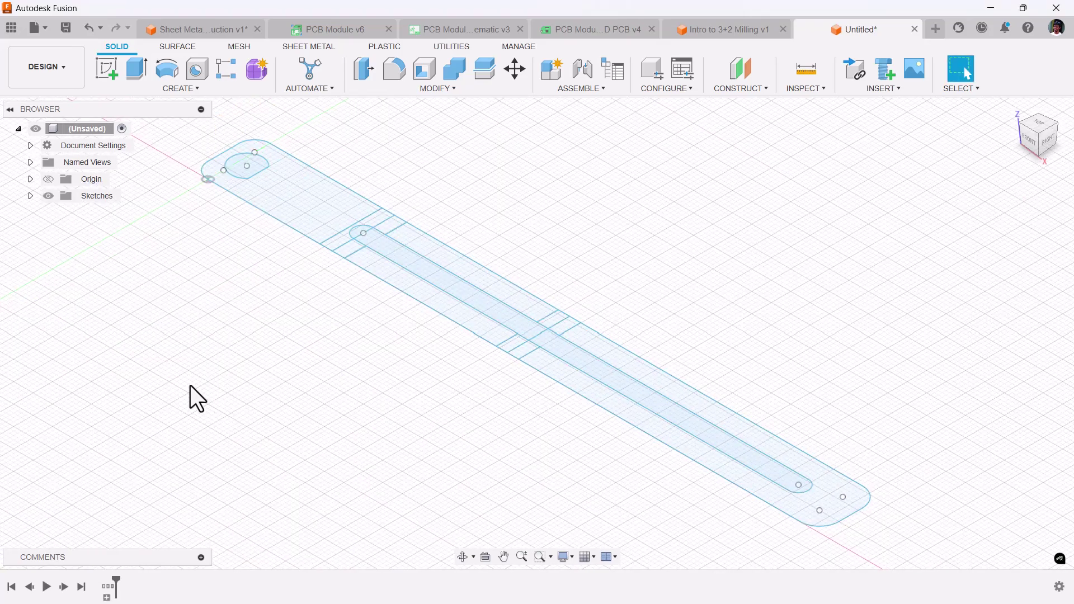
# - Hide and reshow the BEND_EXTENT, BEND, INTERIOR_PROFILES and OUTER_PROFILES sketches one by one
pyautogui.click(30, 196)
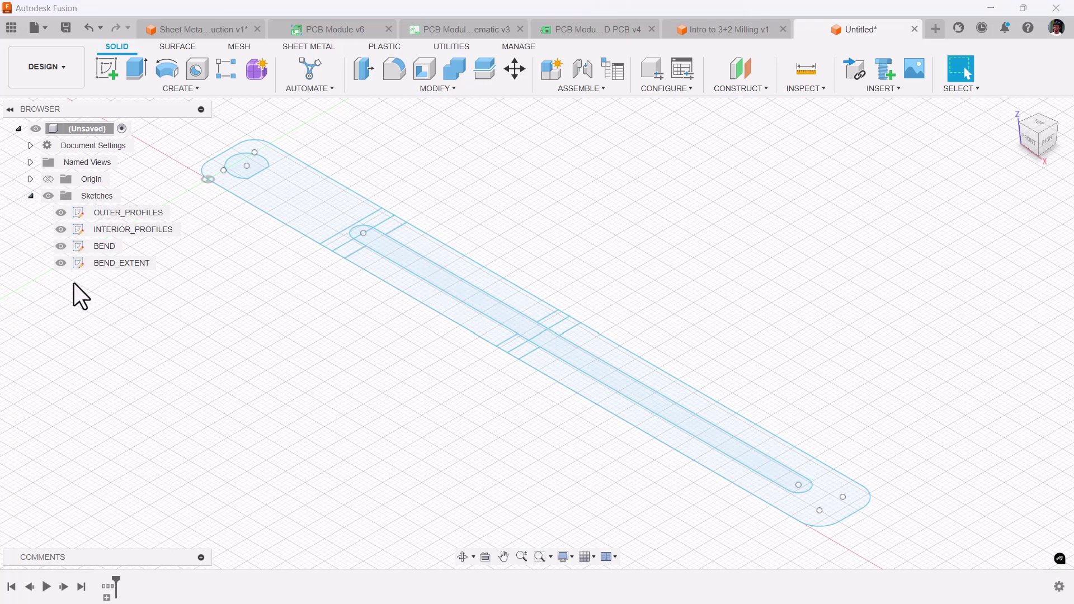
pyautogui.click(61, 263)
pyautogui.click(60, 262)
pyautogui.click(60, 246)
pyautogui.click(60, 246)
pyautogui.click(59, 232)
pyautogui.click(59, 227)
pyautogui.click(60, 215)
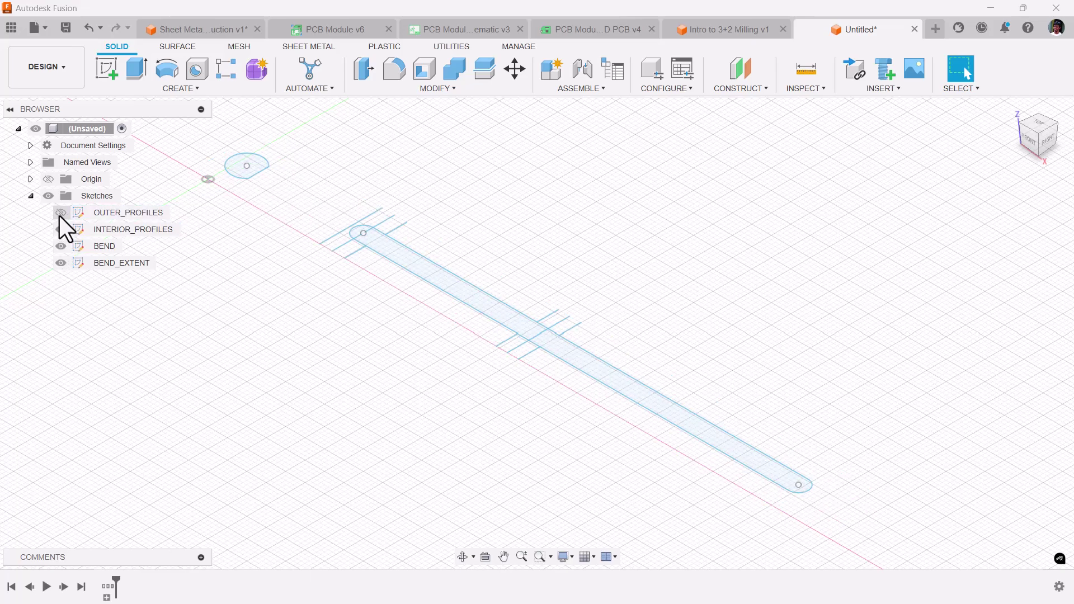
pyautogui.click(60, 215)
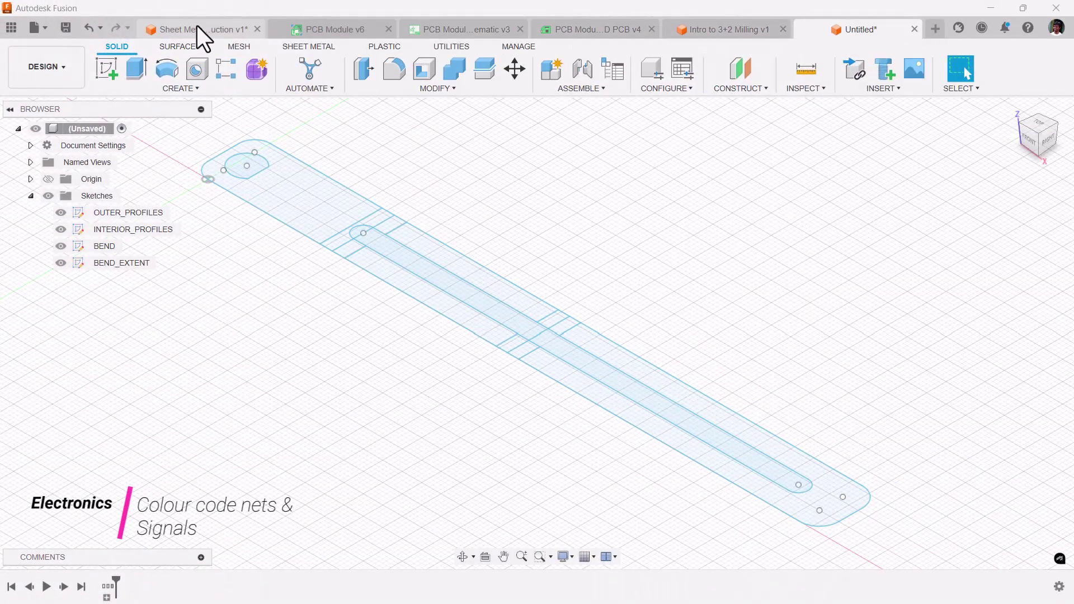
# - Open the PCB Module's 2D PCB board and select the vertical N$2 trace
pyautogui.click(326, 29)
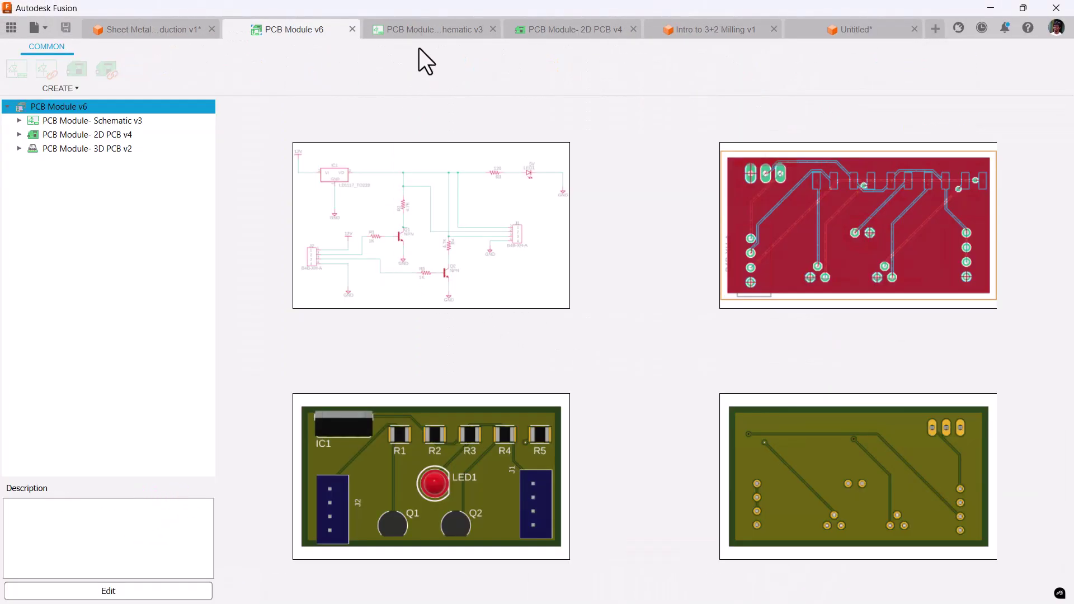
pyautogui.click(537, 29)
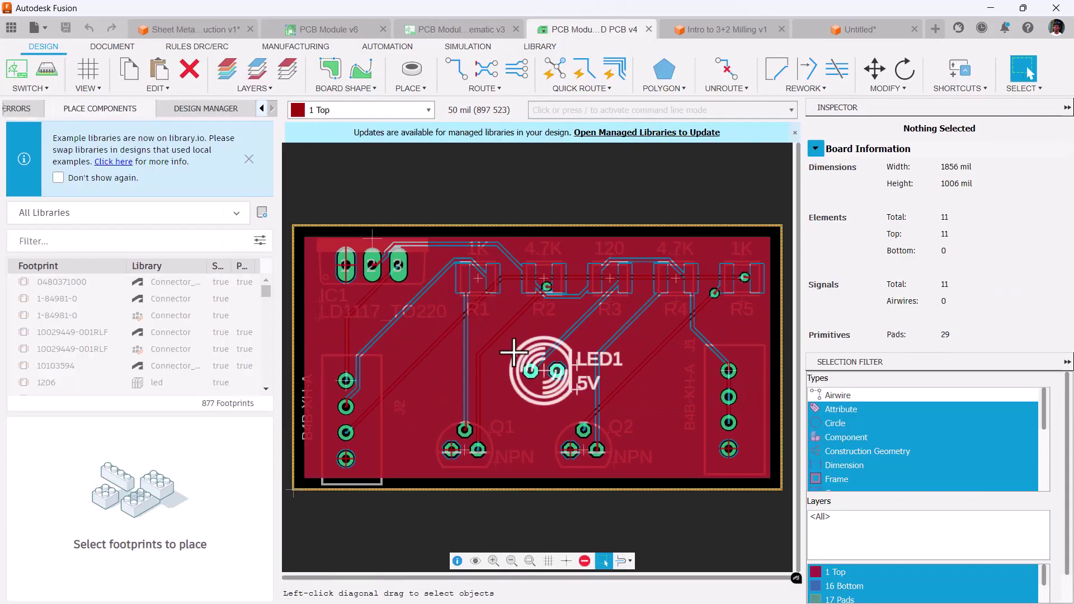
pyautogui.scroll(10, 479, 279)
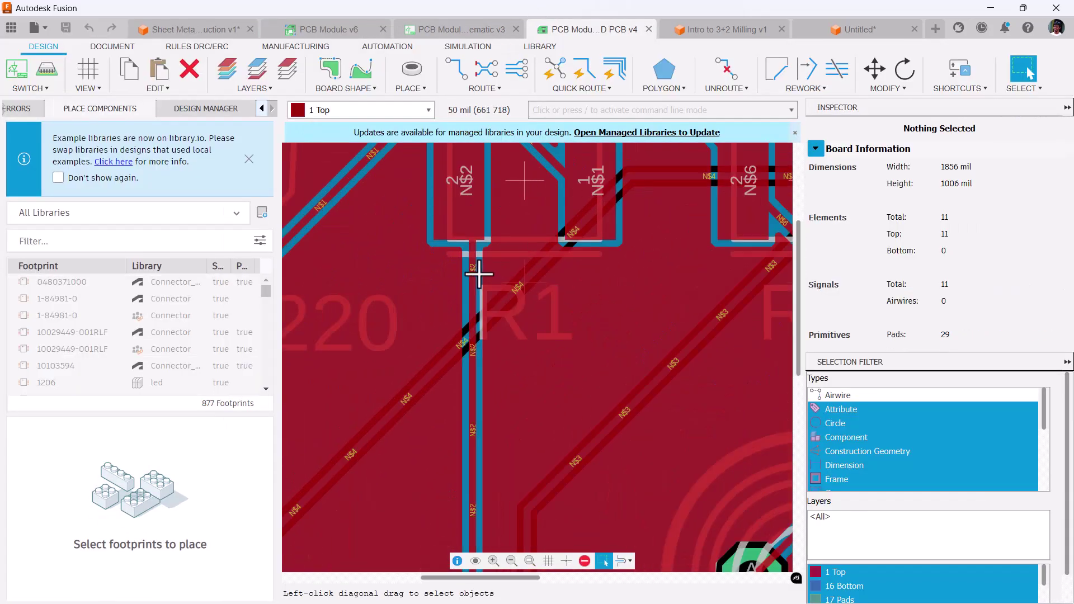
pyautogui.click(471, 282)
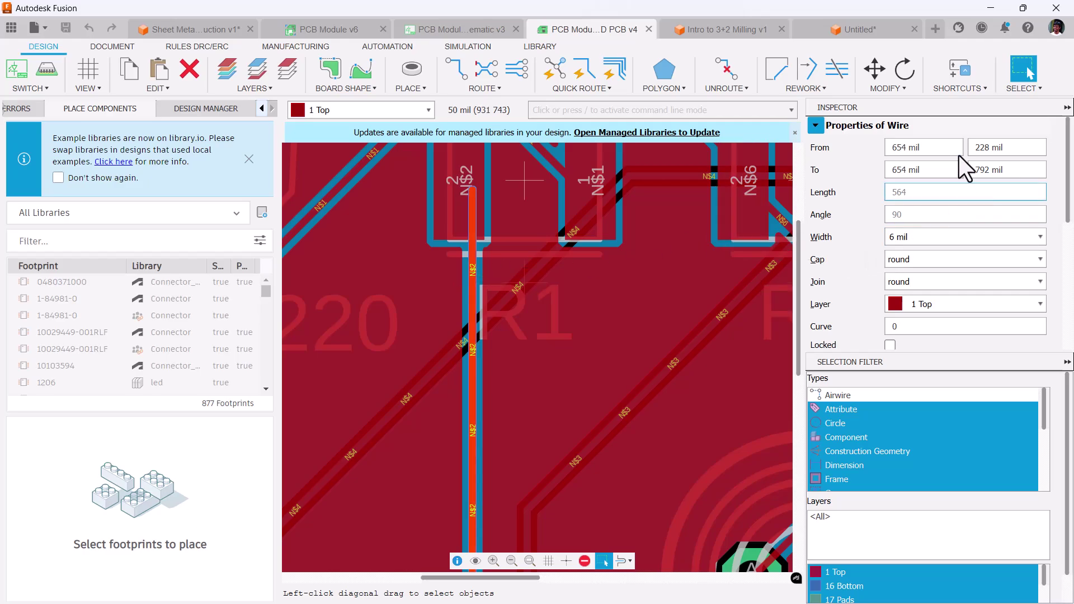
# - Change the N$2 signal's appearance colour to blue
pyautogui.click(1015, 147)
pyautogui.moveTo(1069, 142); pyautogui.dragTo(1072, 241)
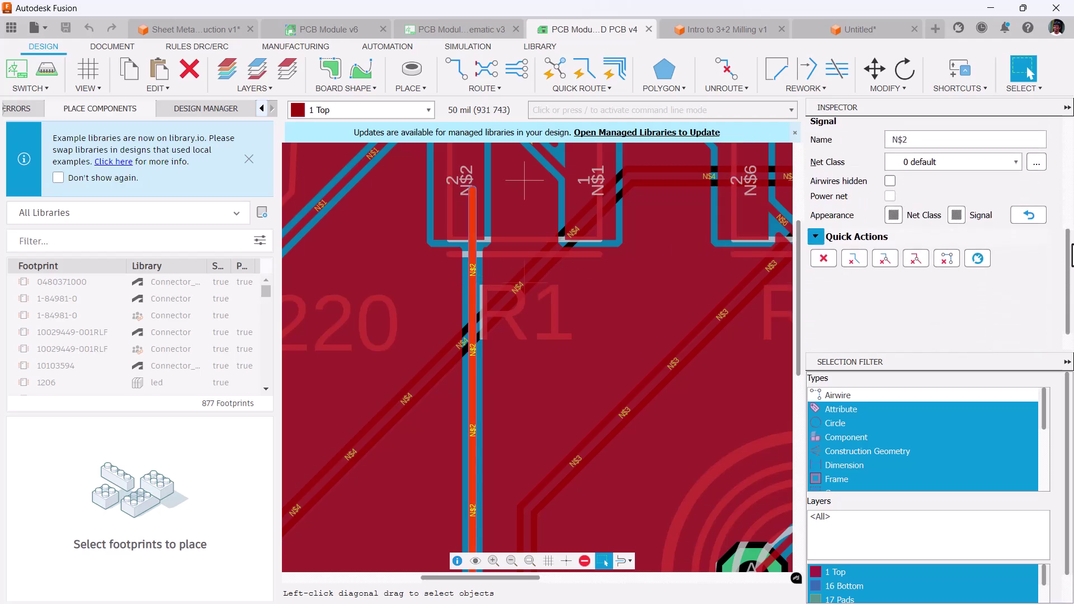
pyautogui.click(956, 215)
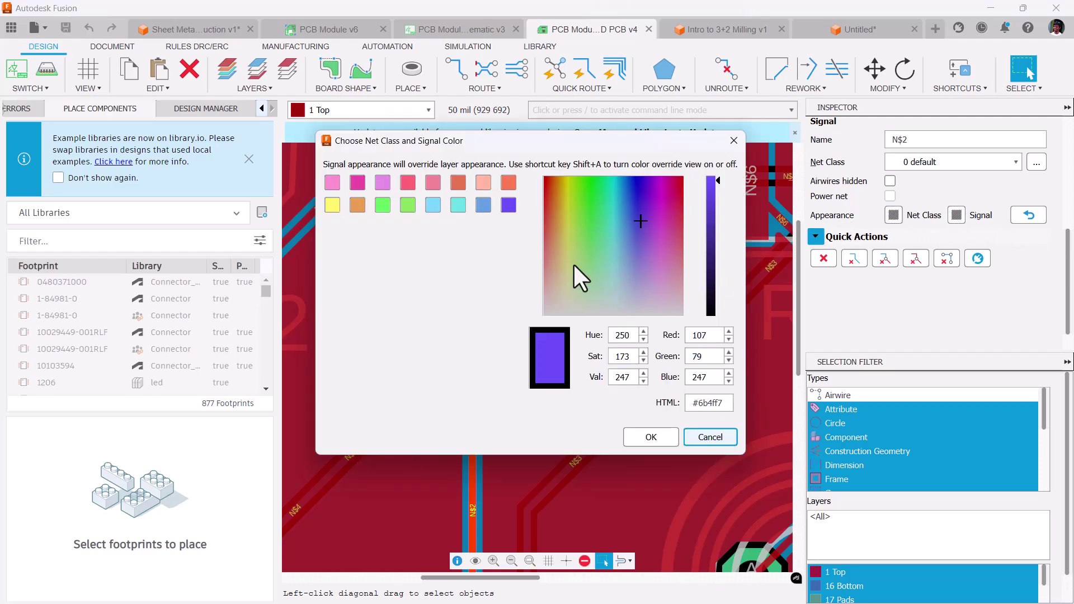
pyautogui.click(486, 204)
pyautogui.click(649, 436)
pyautogui.scroll(-5, 463, 336)
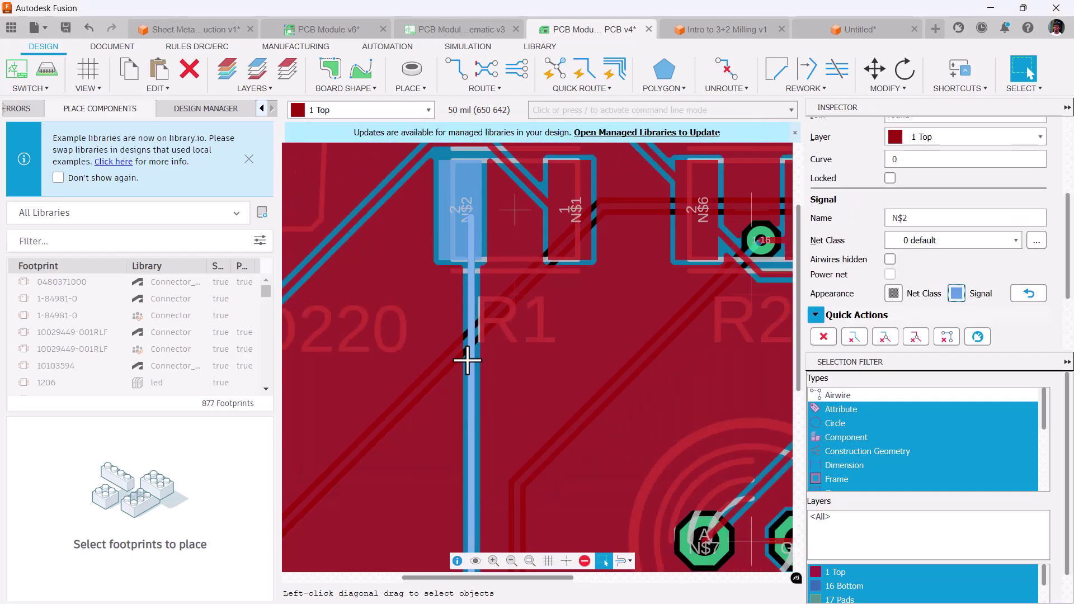
pyautogui.scroll(2, 420, 422)
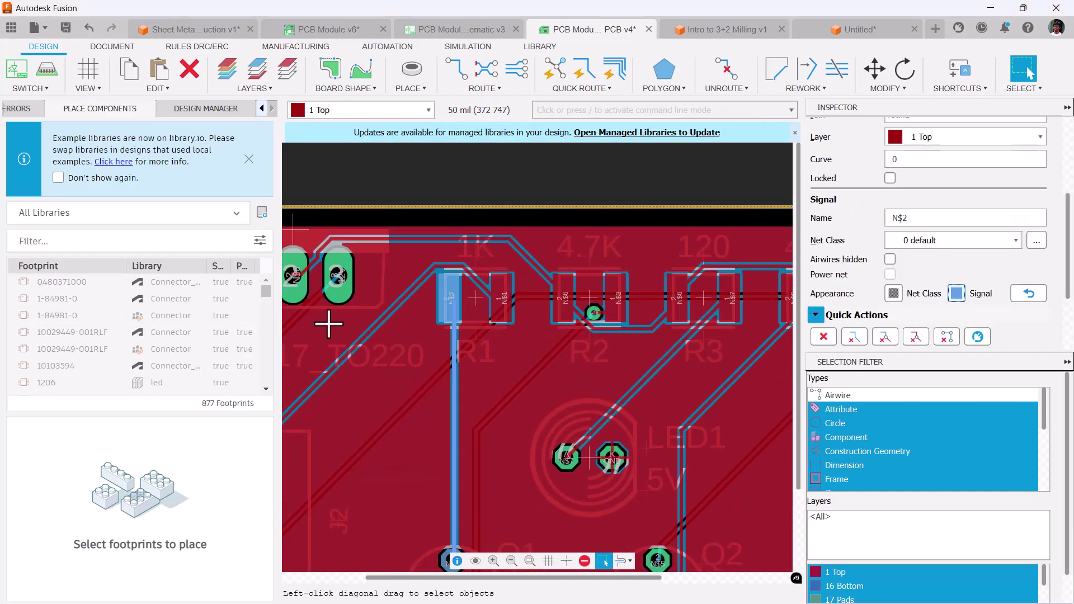
pyautogui.scroll(-3, 436, 283)
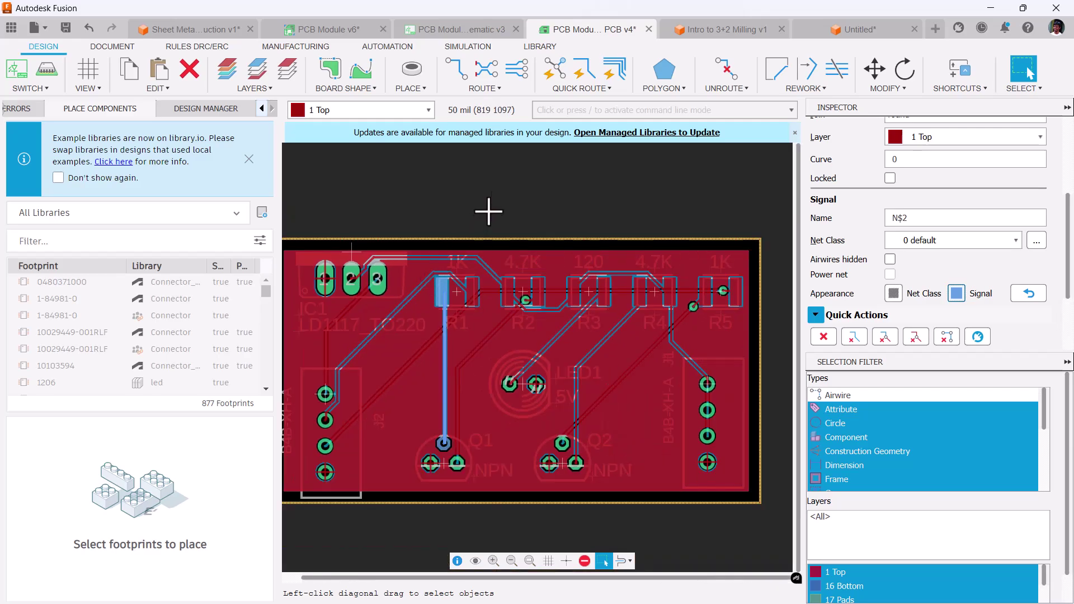
pyautogui.click(584, 109)
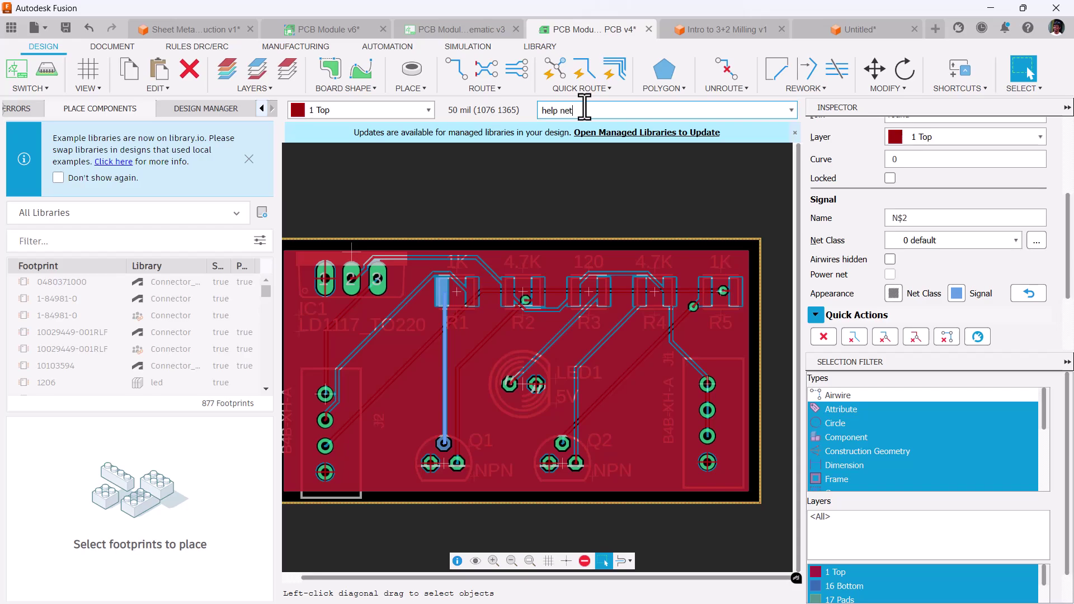
# - Enter 'help net' on the command line to show the NET command help page
pyautogui.press('Return')
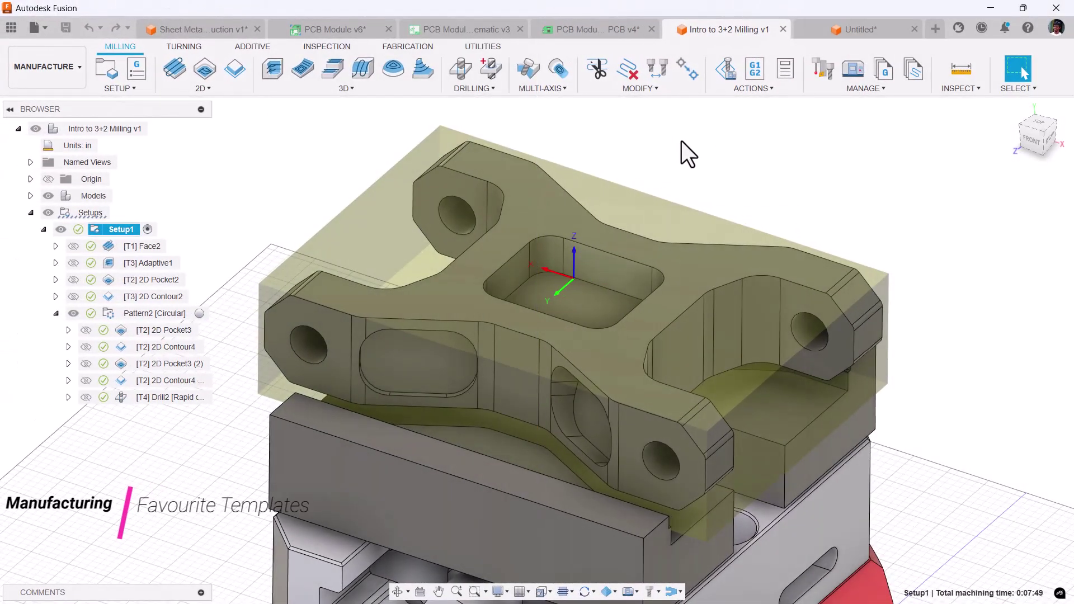
# - Star Drill & Countersink Hole and Drill & Tap Countersink Hole in the Fusion template library, then check the favourites
pyautogui.click(912, 70)
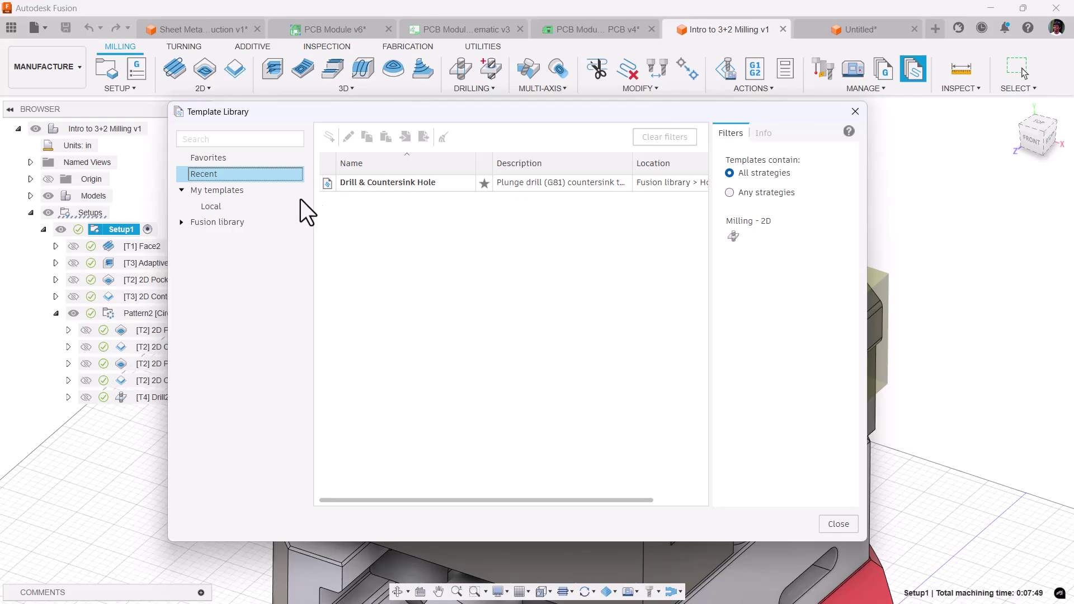
pyautogui.click(220, 224)
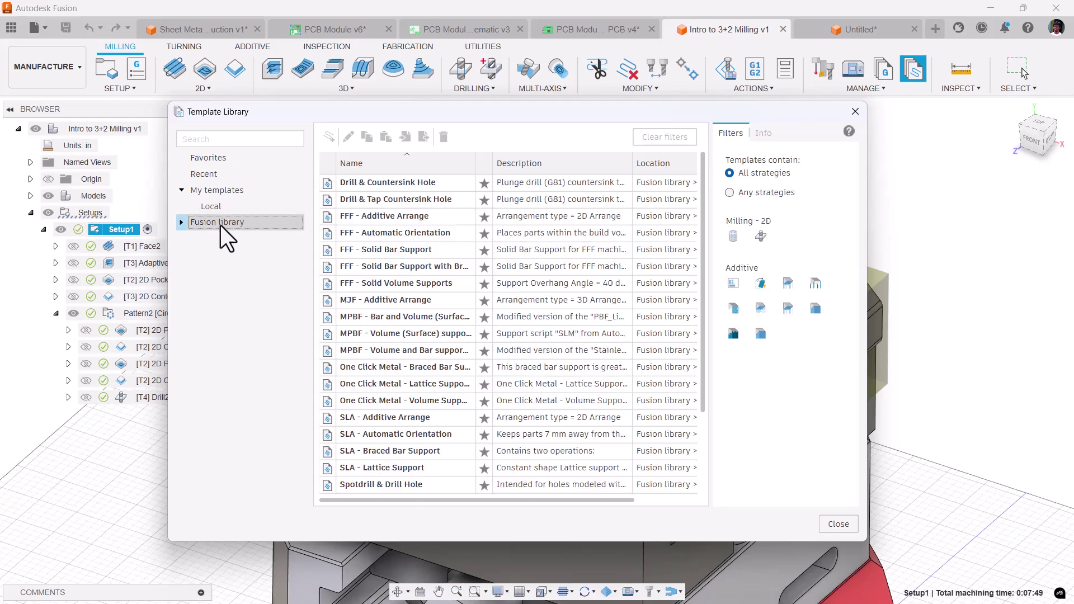
pyautogui.click(487, 185)
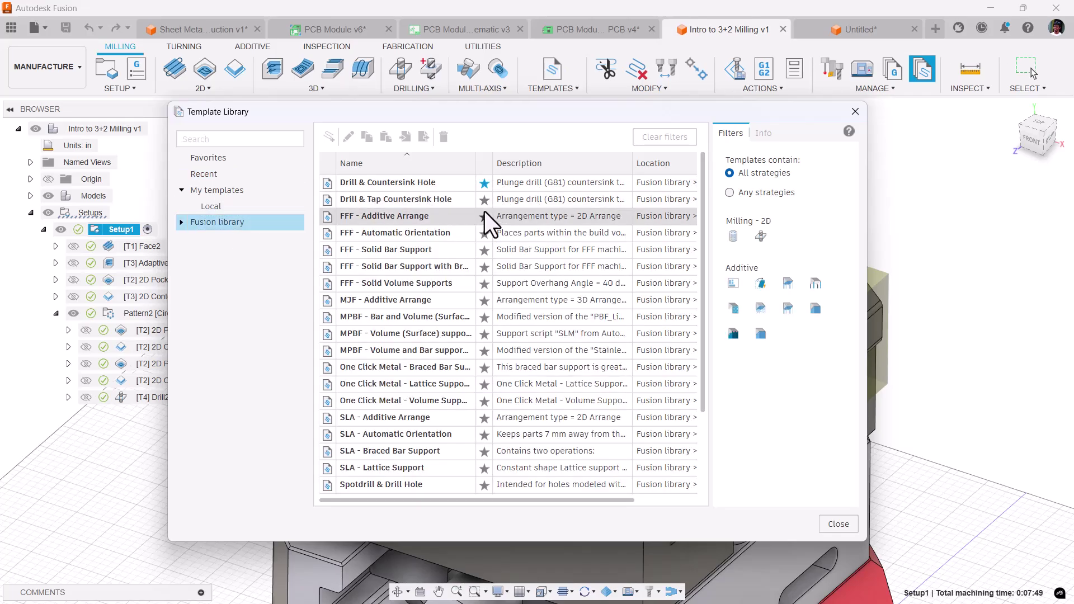
pyautogui.click(484, 200)
pyautogui.click(552, 73)
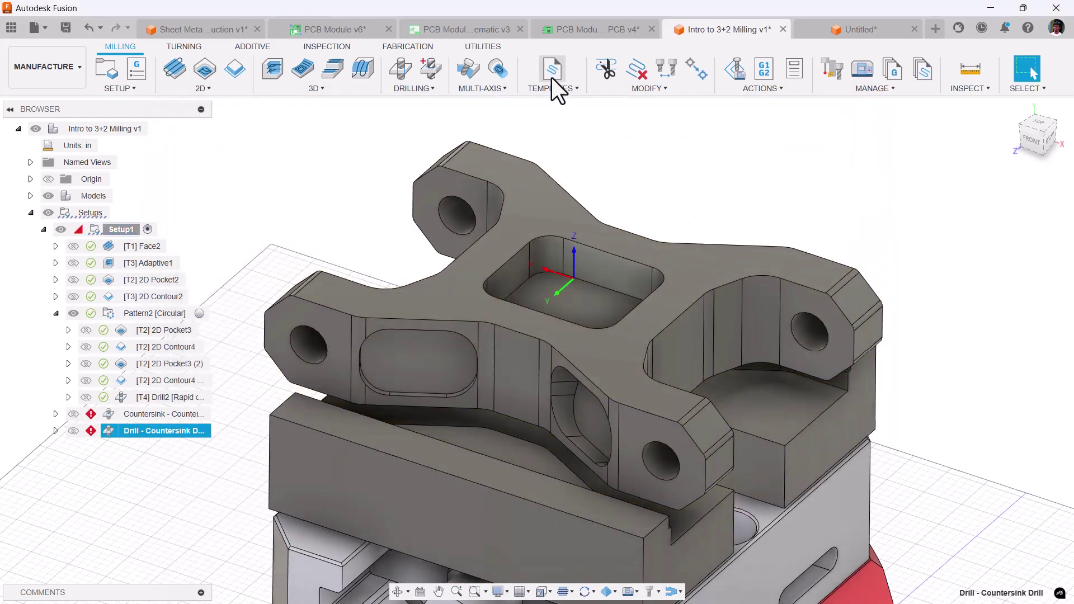
pyautogui.click(550, 88)
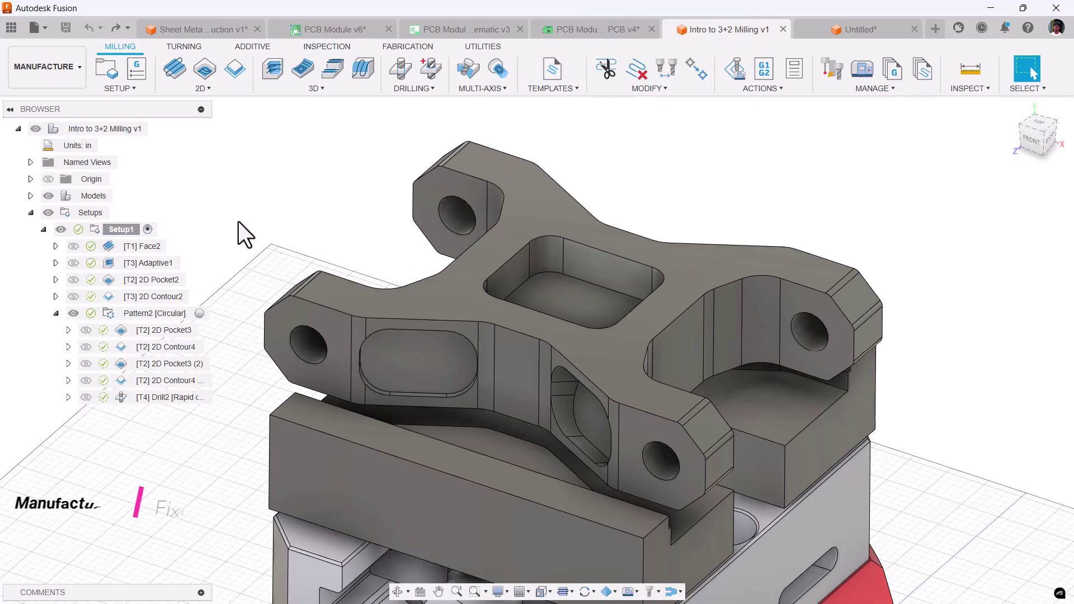
# - Edit [T3] Adaptive1, review its Heights tab Fixture Top/Bottom options, and accept to regenerate
pyautogui.click(160, 261)
pyautogui.rightClick(160, 261)
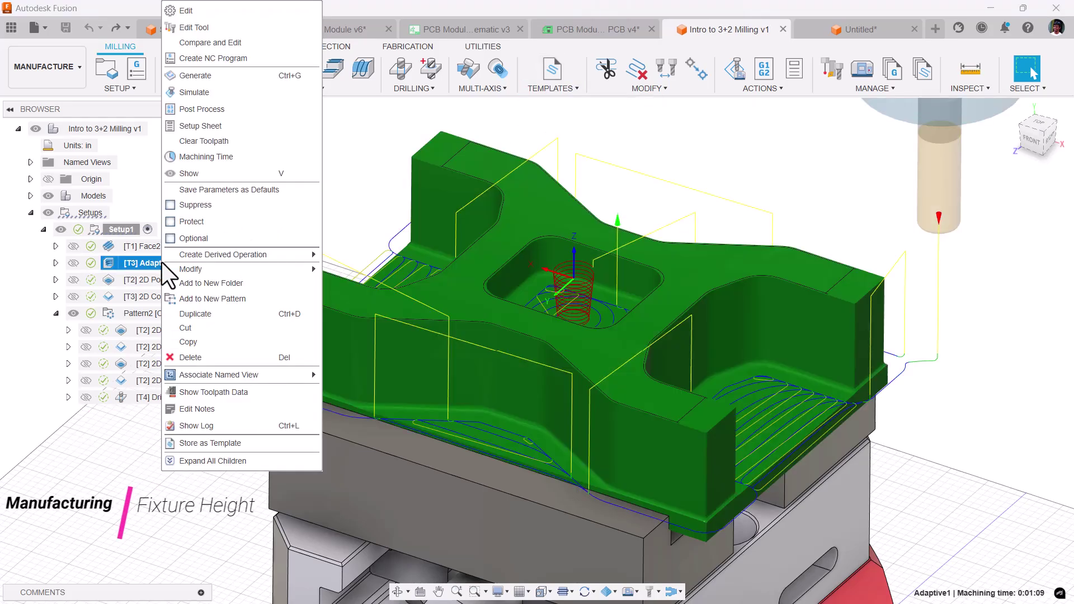
pyautogui.click(181, 10)
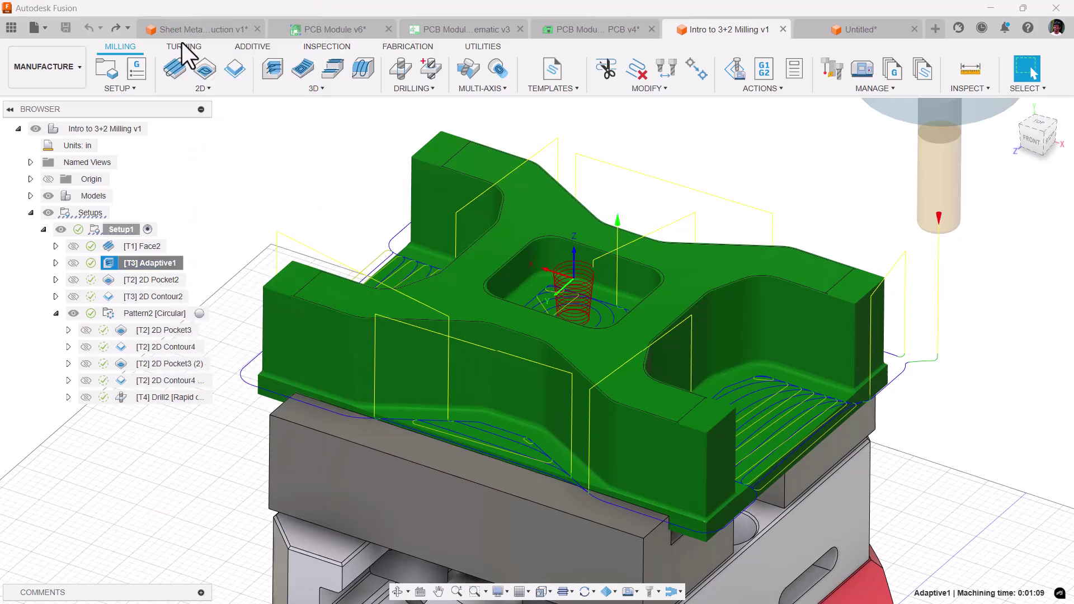
pyautogui.click(943, 196)
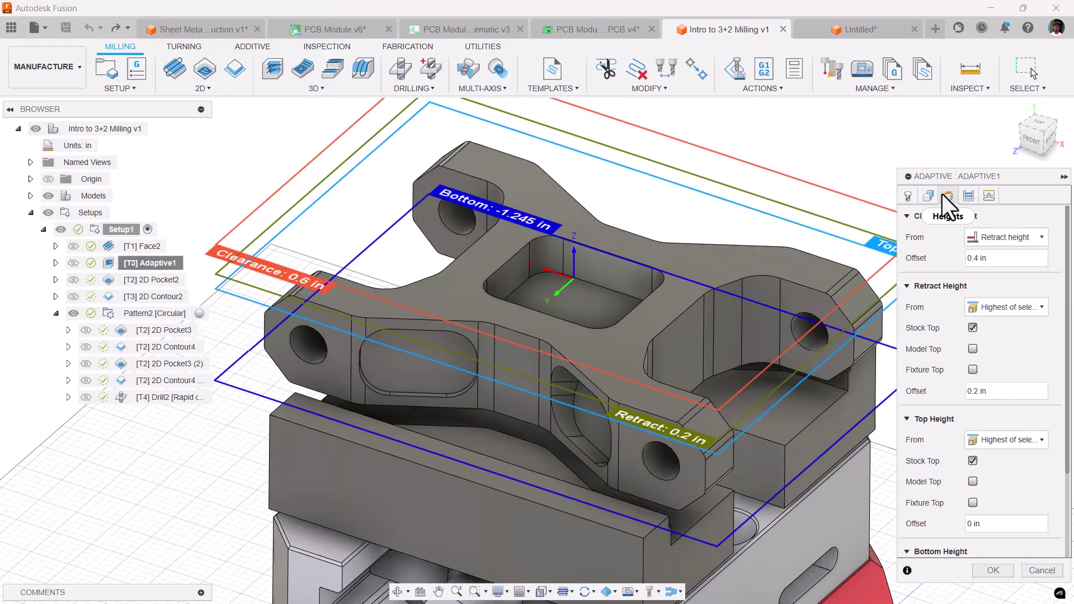
pyautogui.moveTo(945, 169); pyautogui.dragTo(881, 92)
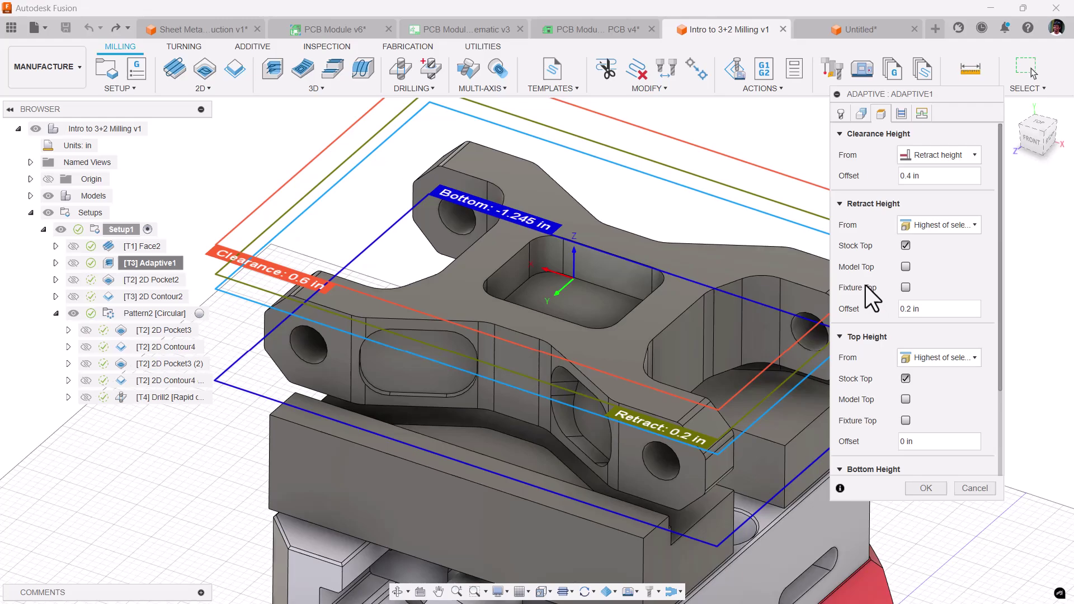
pyautogui.scroll(-1, 864, 292)
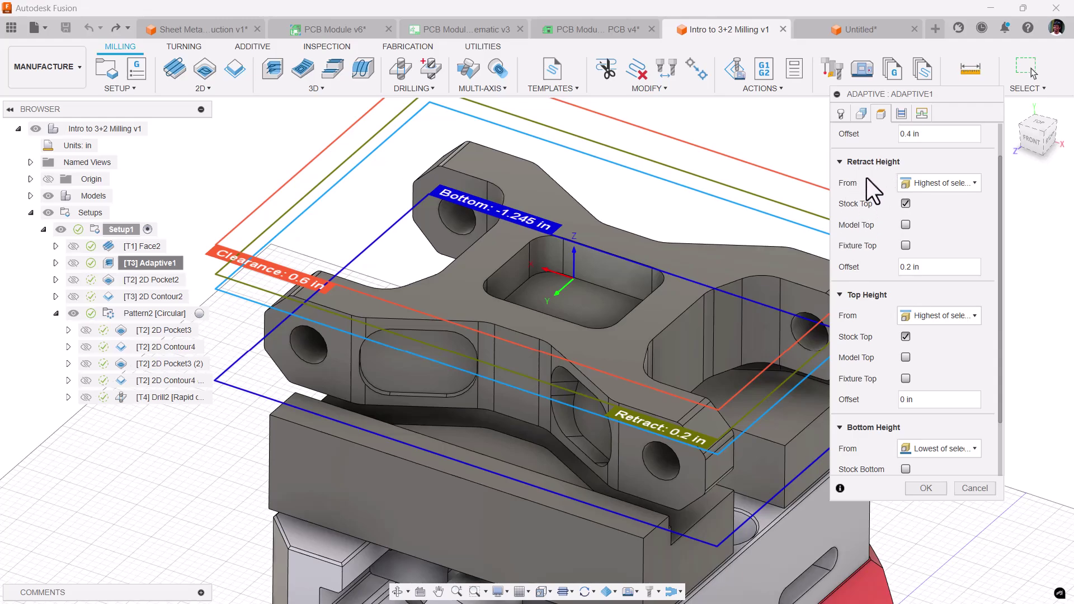
pyautogui.scroll(-1, 881, 178)
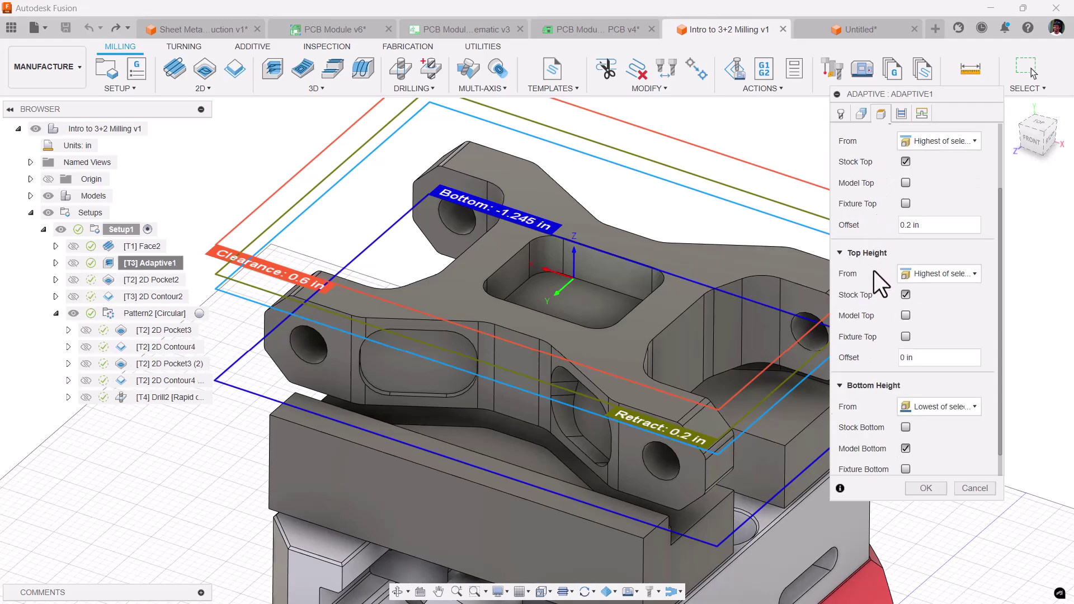
pyautogui.click(935, 521)
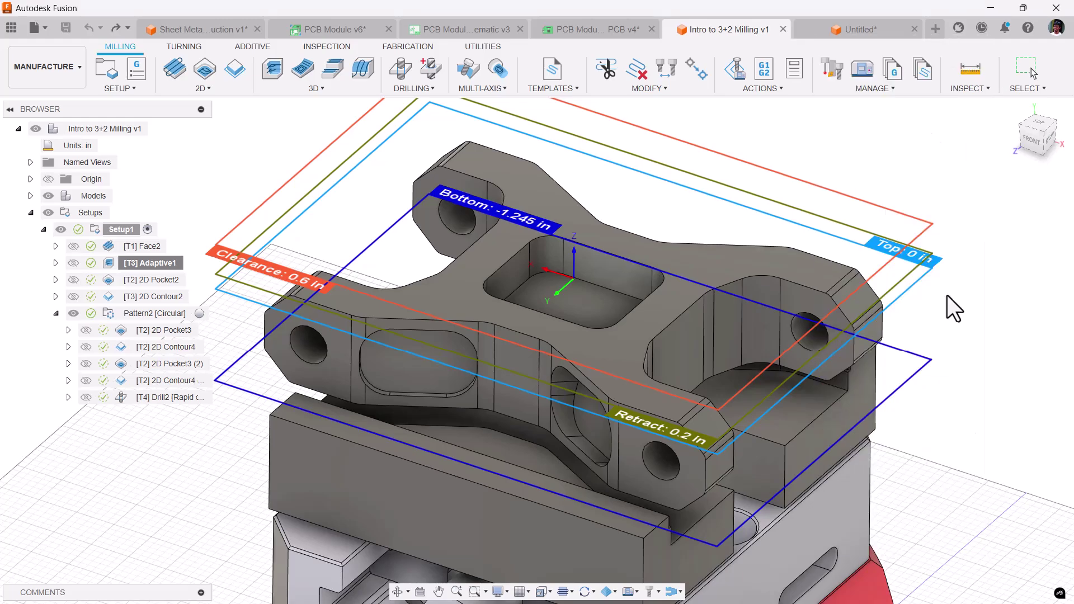